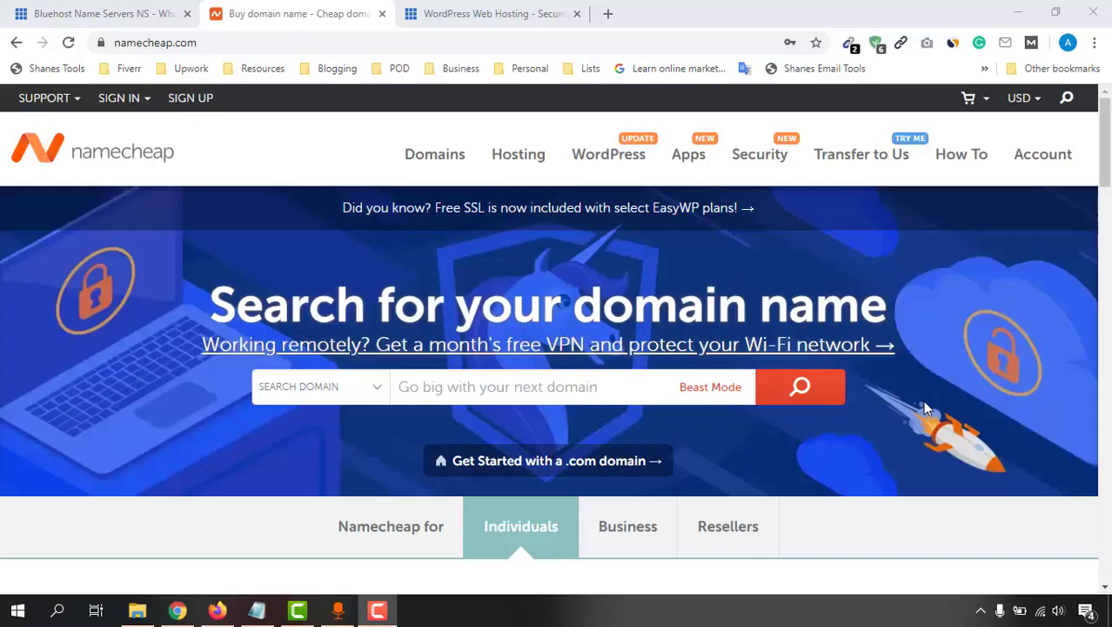
- Sign in to Namecheap, find healthsonly.com in the Domain List, then switch to Bluehost's hosting page
left_click(122, 101)
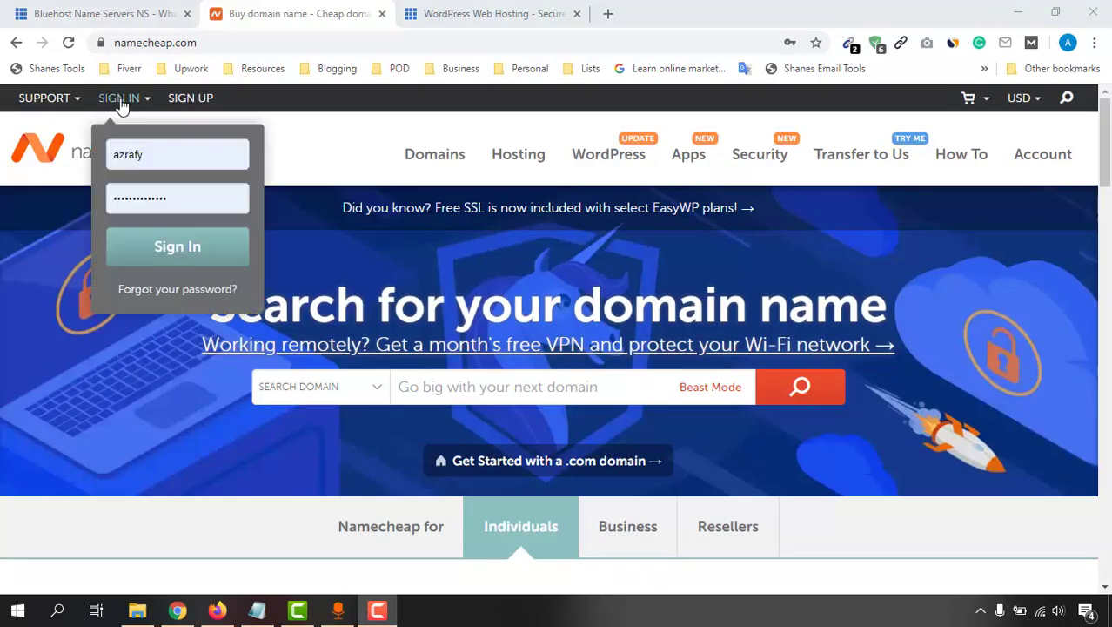
left_click(156, 258)
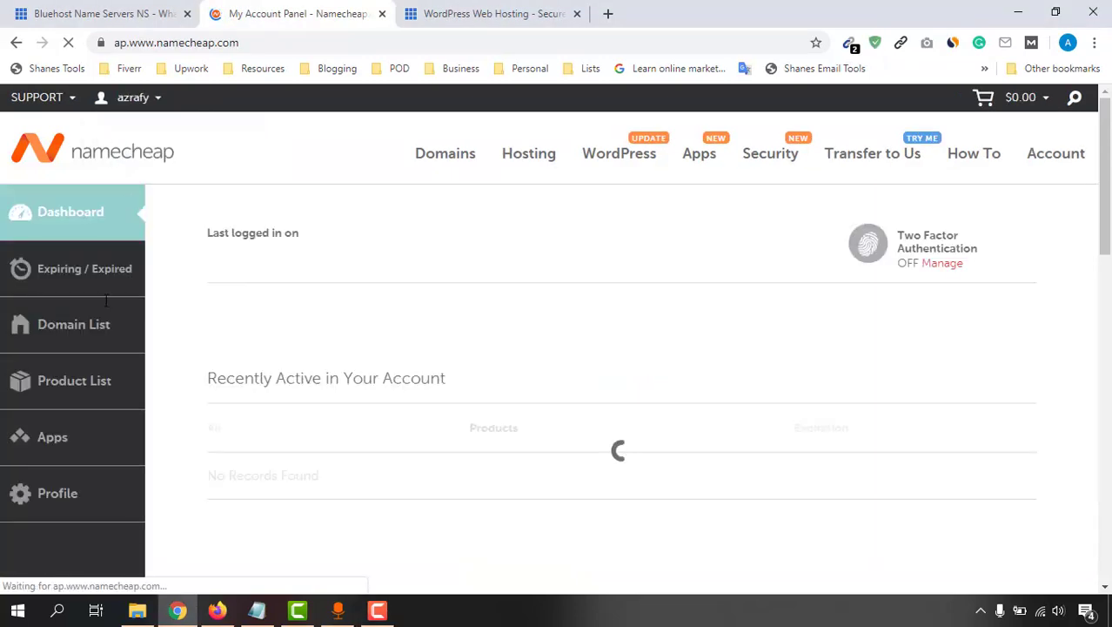
left_click(57, 340)
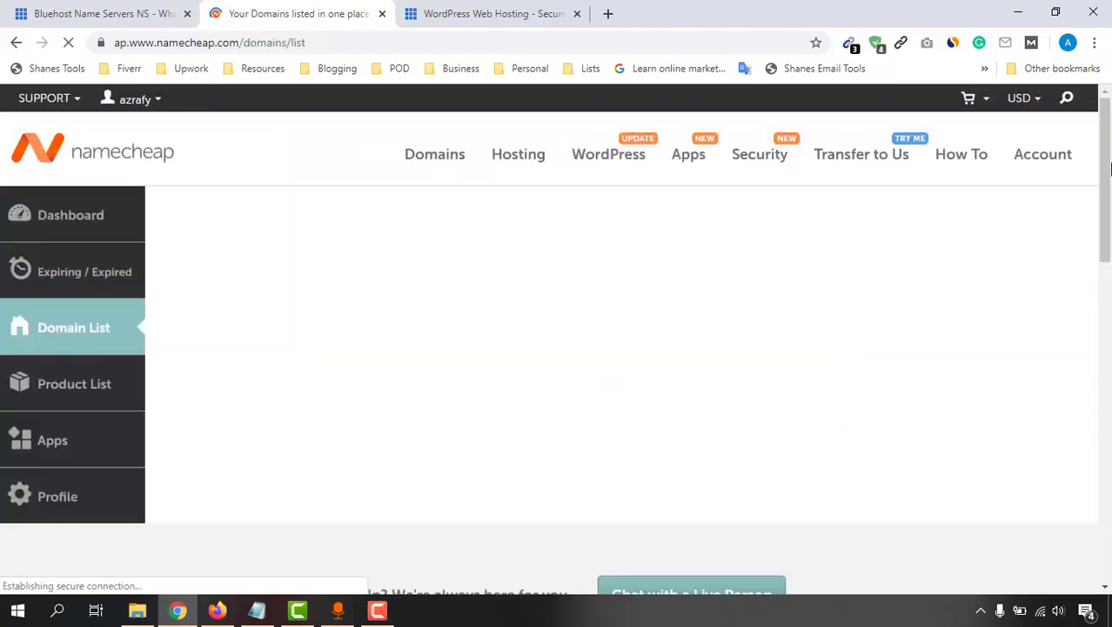
scroll(1106, 166, "down", 1)
scroll(1105, 165, "down", 1)
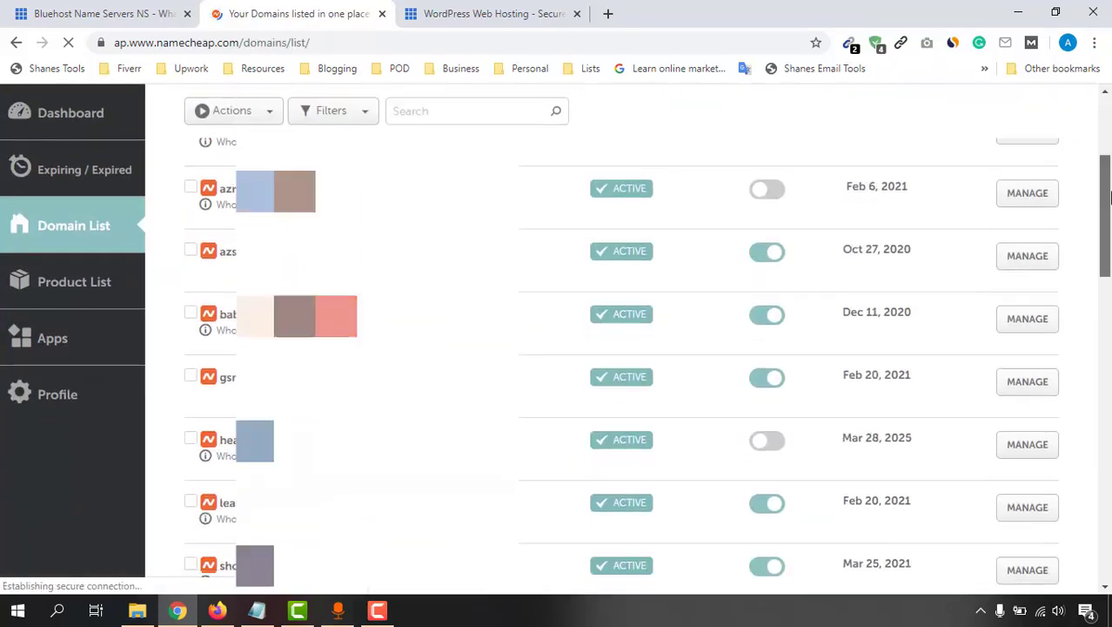
scroll(1106, 218, "down", 1)
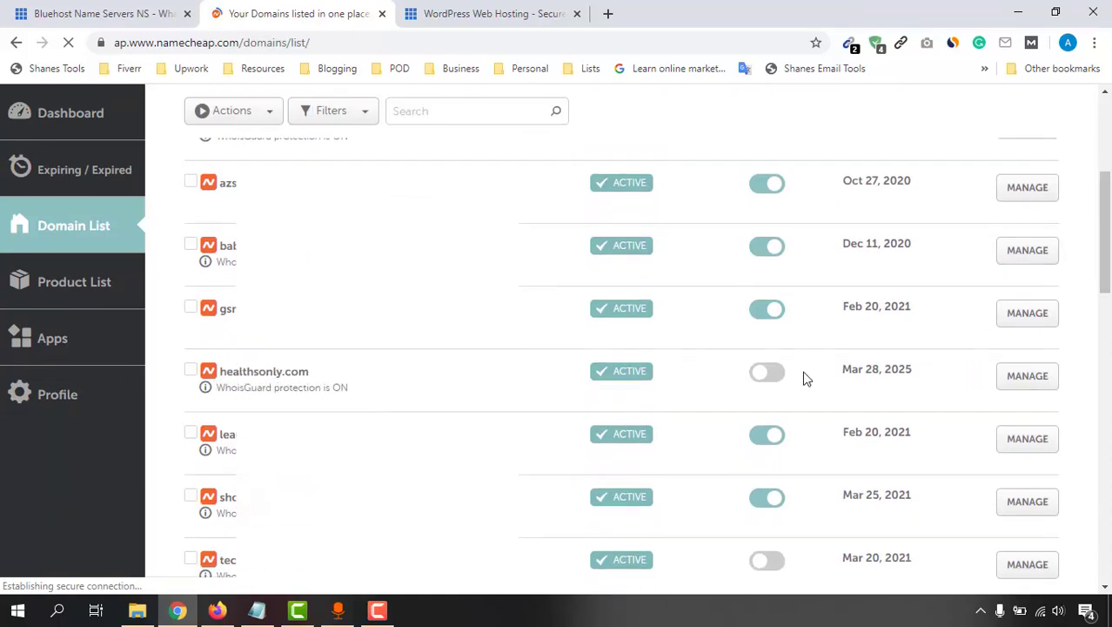
left_click(491, 14)
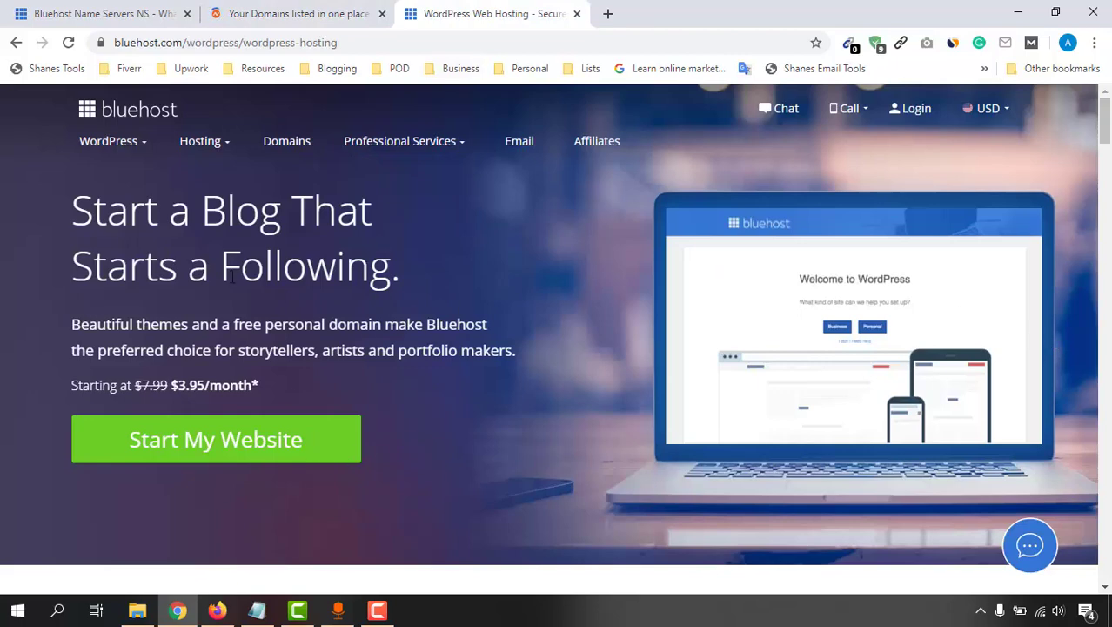
- Browse Bluehost's WordPress hosting plans, highlighting the Plus plan's free first-year domain
scroll(557, 331, "down", 6)
scroll(557, 340, "down", 1)
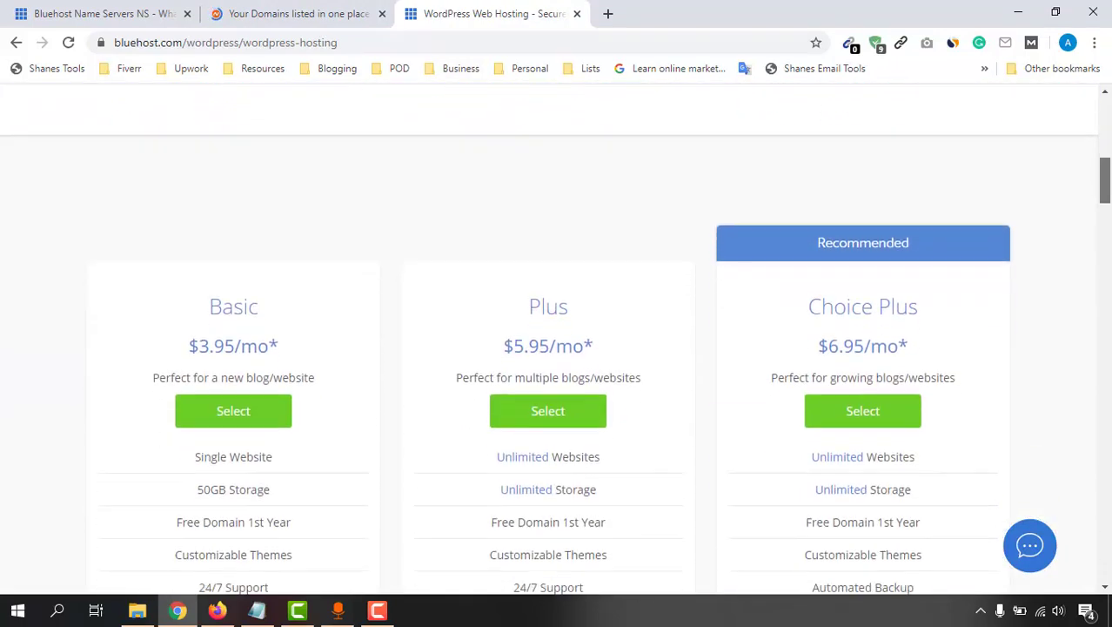
scroll(558, 339, "down", 2)
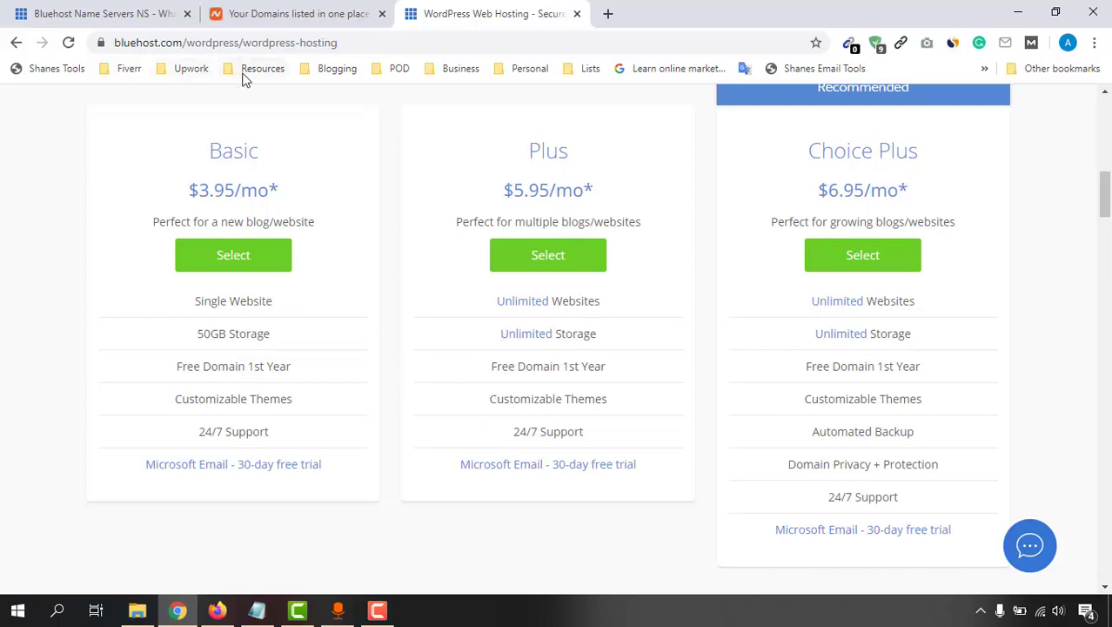
left_click_drag(495, 367, 587, 370)
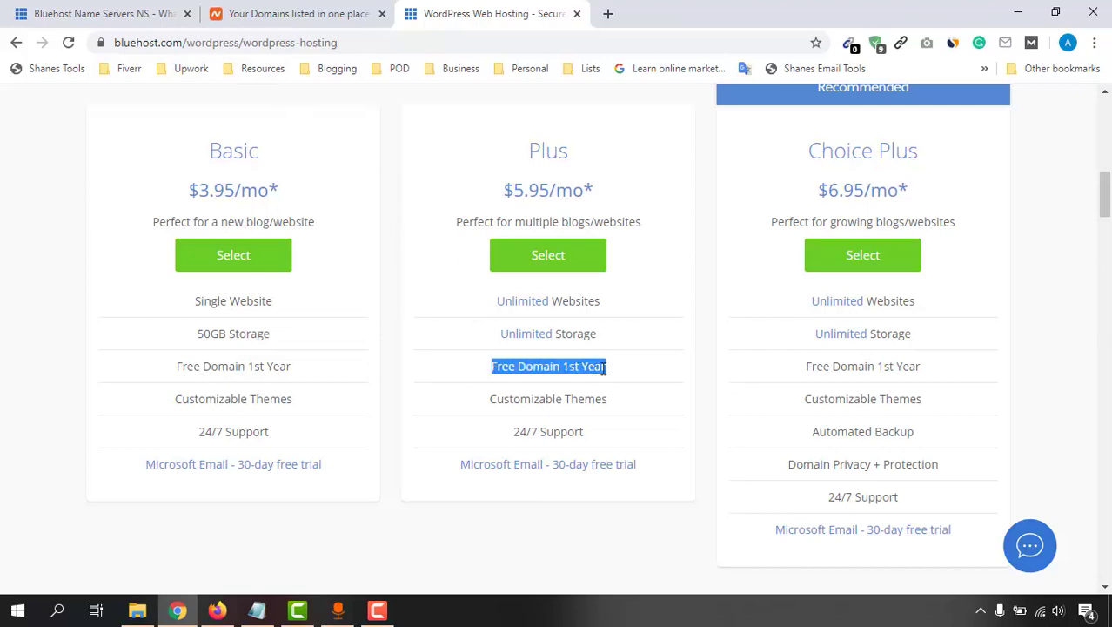
scroll(985, 235, "up", 1)
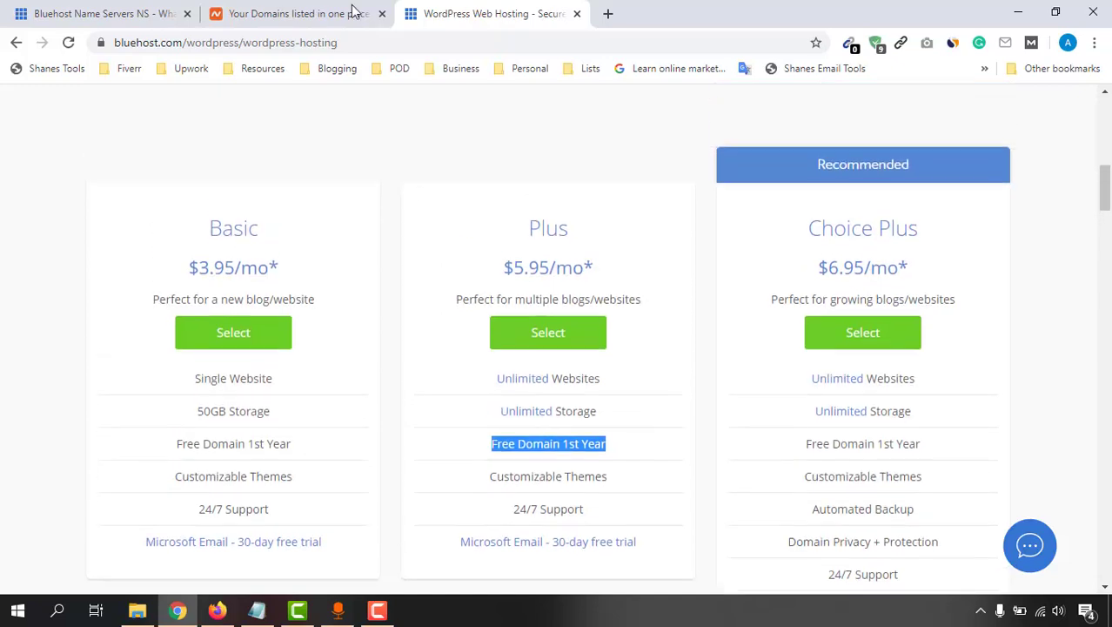
scroll(615, 316, "up", 3)
scroll(616, 317, "up", 5)
- Log into the Bluehost hosting account, then return to the Namecheap domain list
left_click(913, 112)
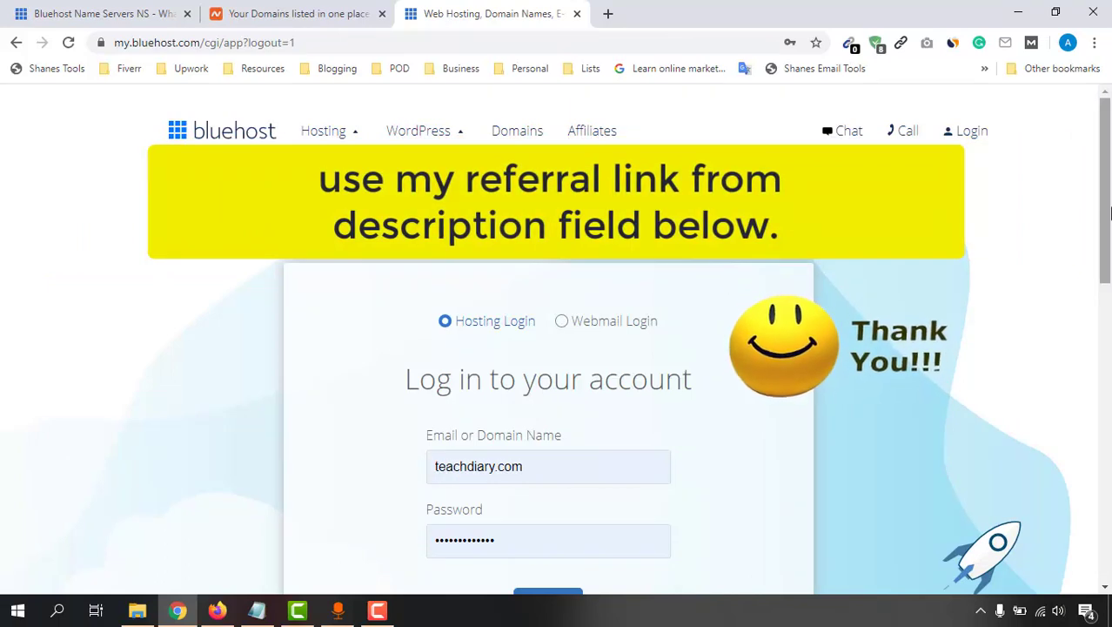
left_click_drag(1107, 213, 1111, 248)
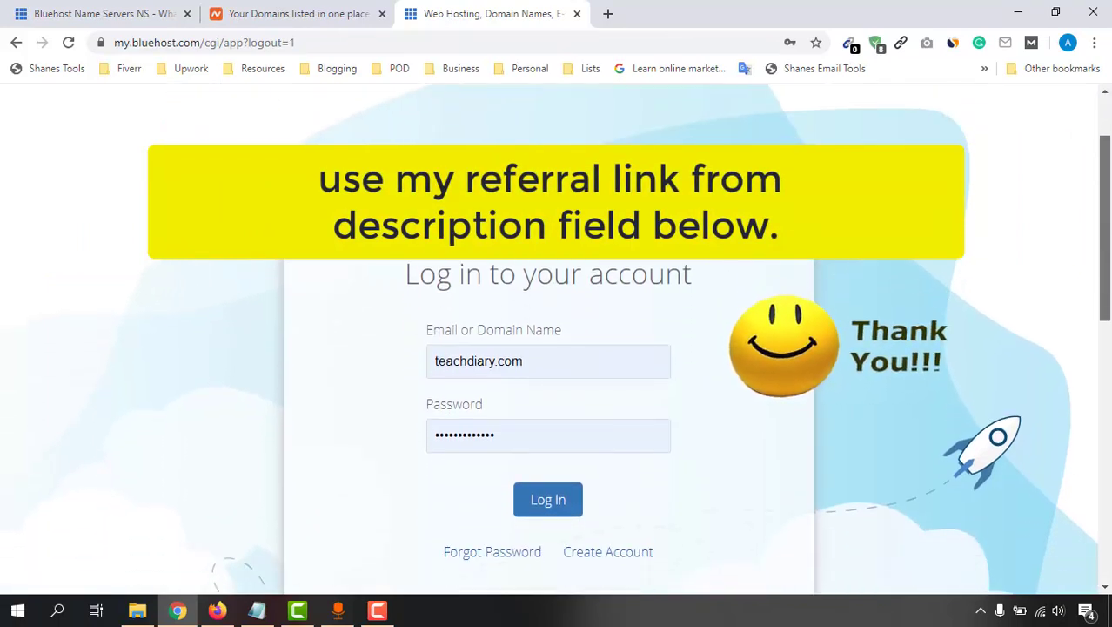
left_click(562, 500)
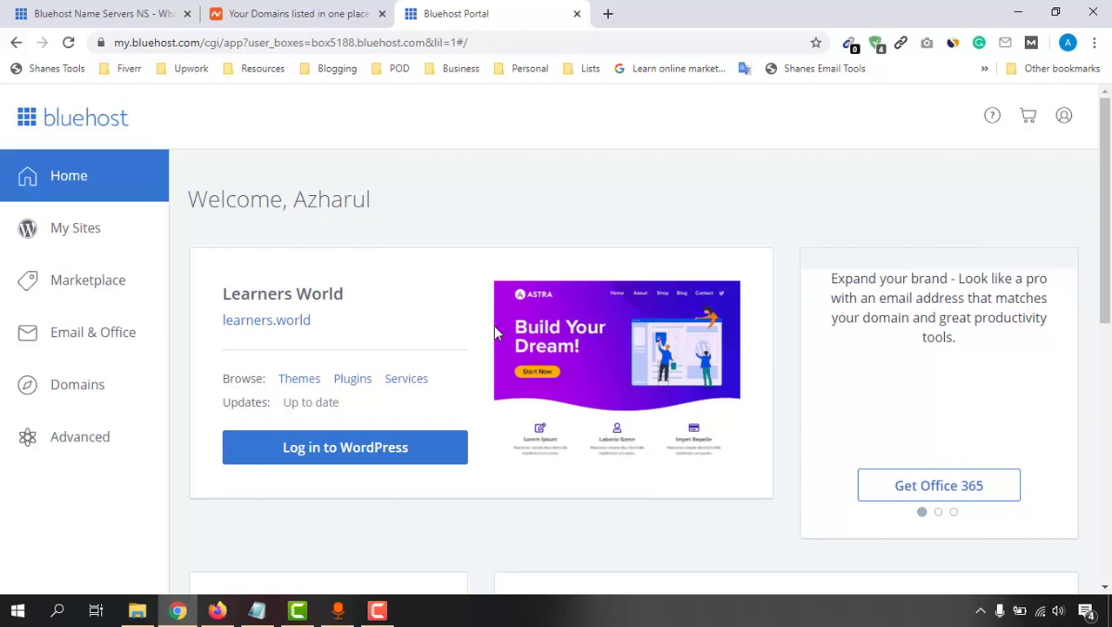
left_click(370, 7)
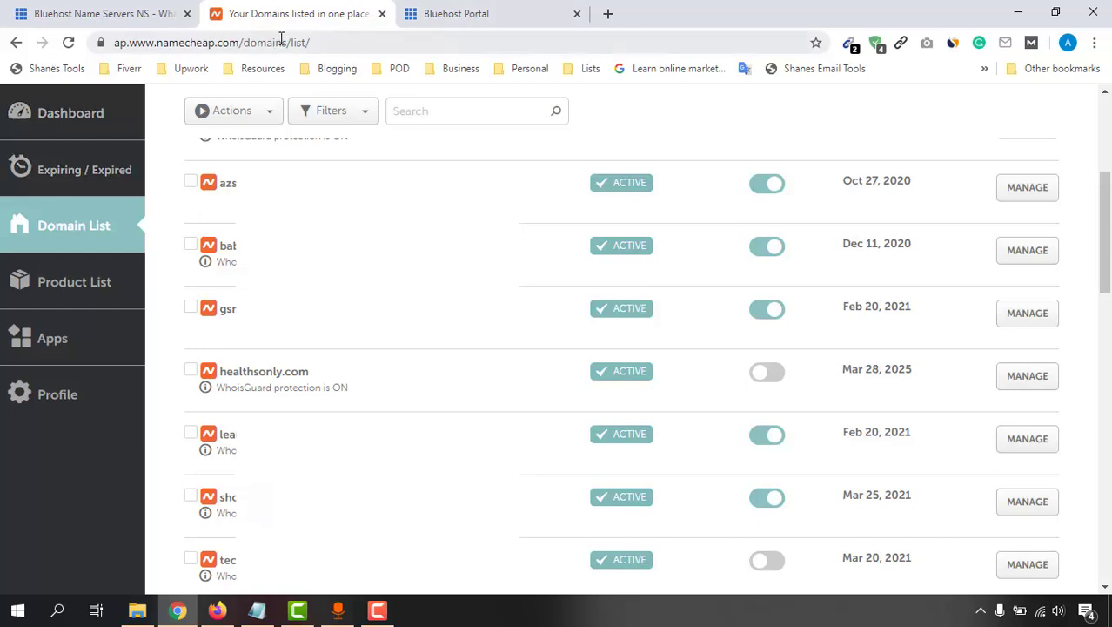
- Change healthsonly.com's Nameservers option in Namecheap from the default to Custom DNS
left_click(1034, 379)
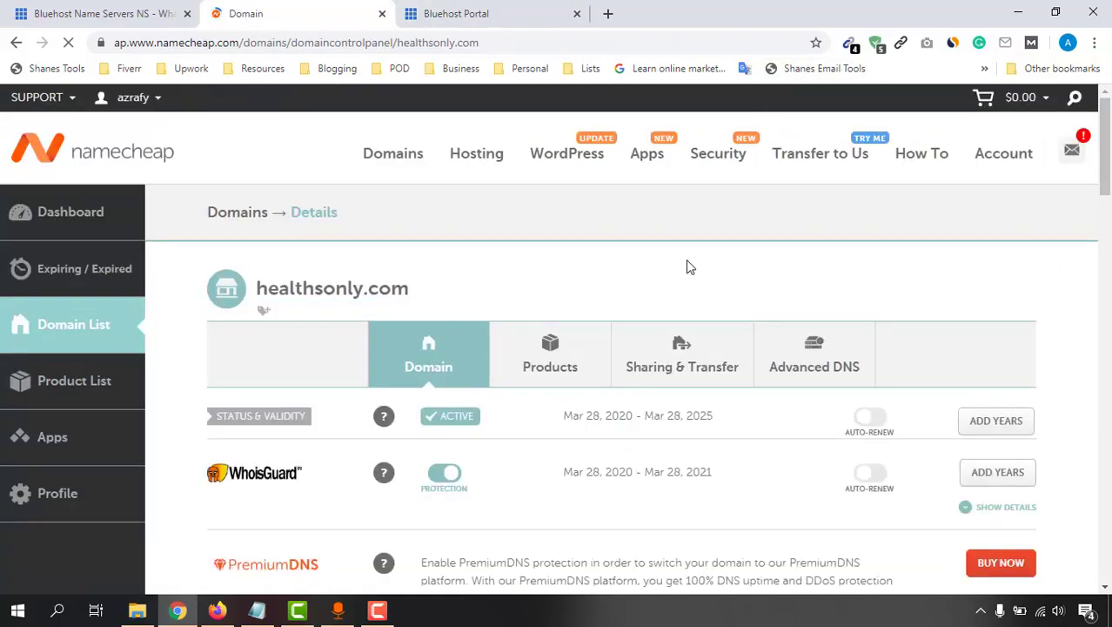
scroll(1104, 217, "down", 4)
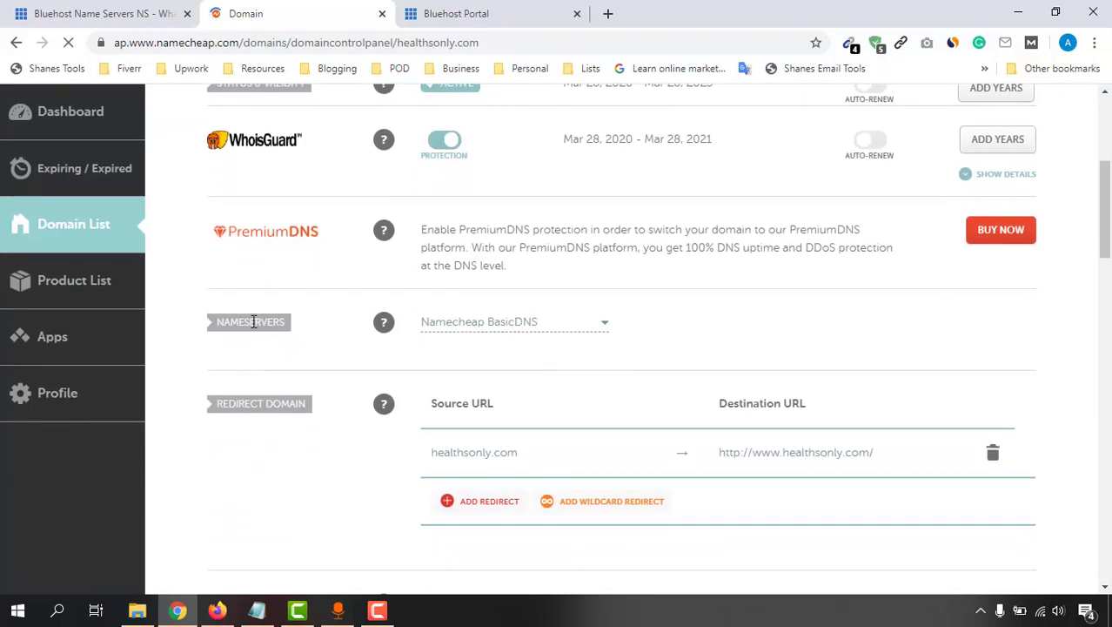
left_click(585, 329)
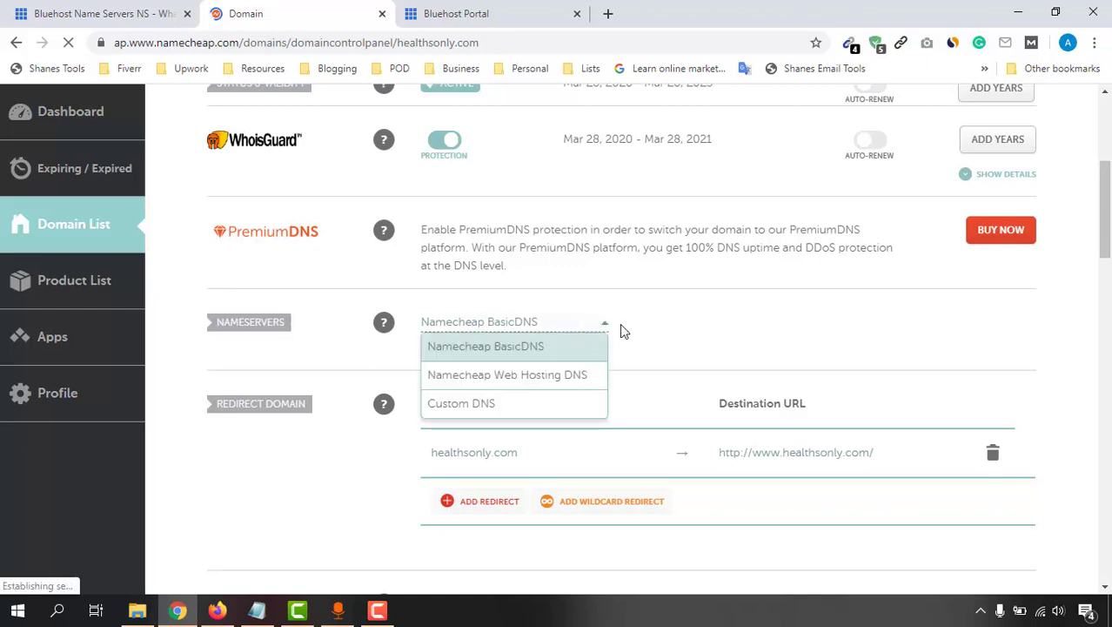
left_click(503, 411)
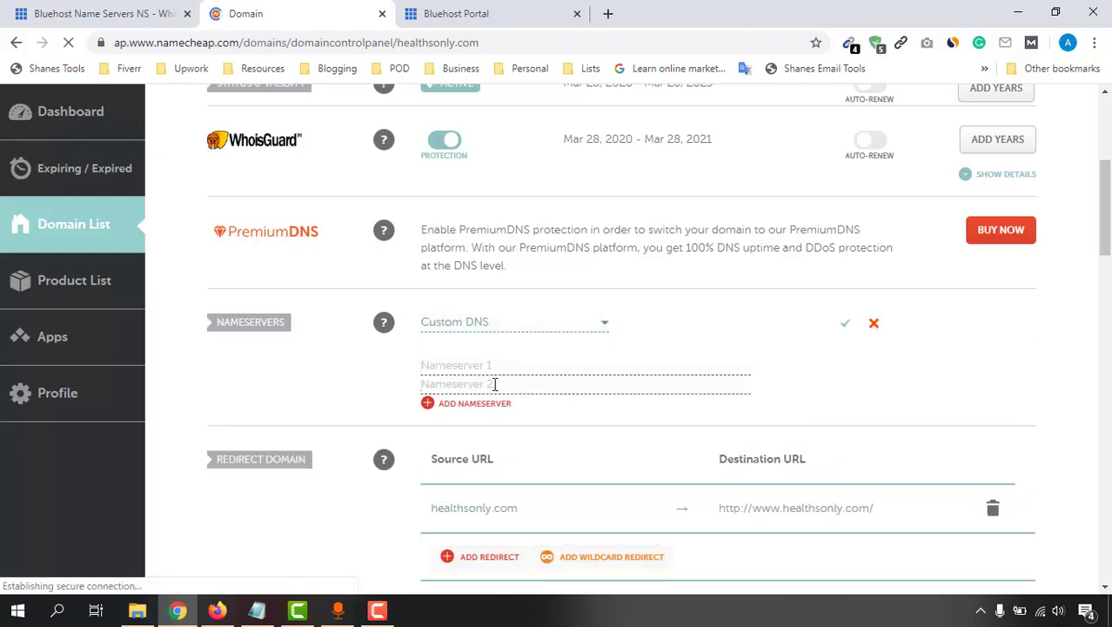
- Copy ns1.bluehost.com from Bluehost's help page into the first Custom DNS field
left_click(87, 12)
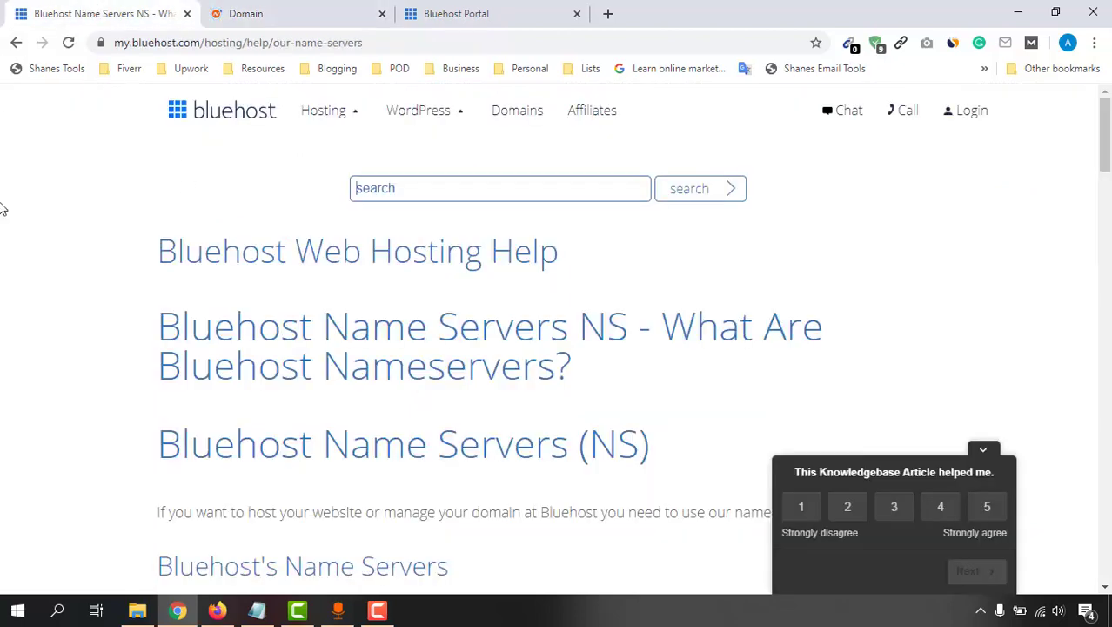
left_click_drag(1105, 161, 1106, 213)
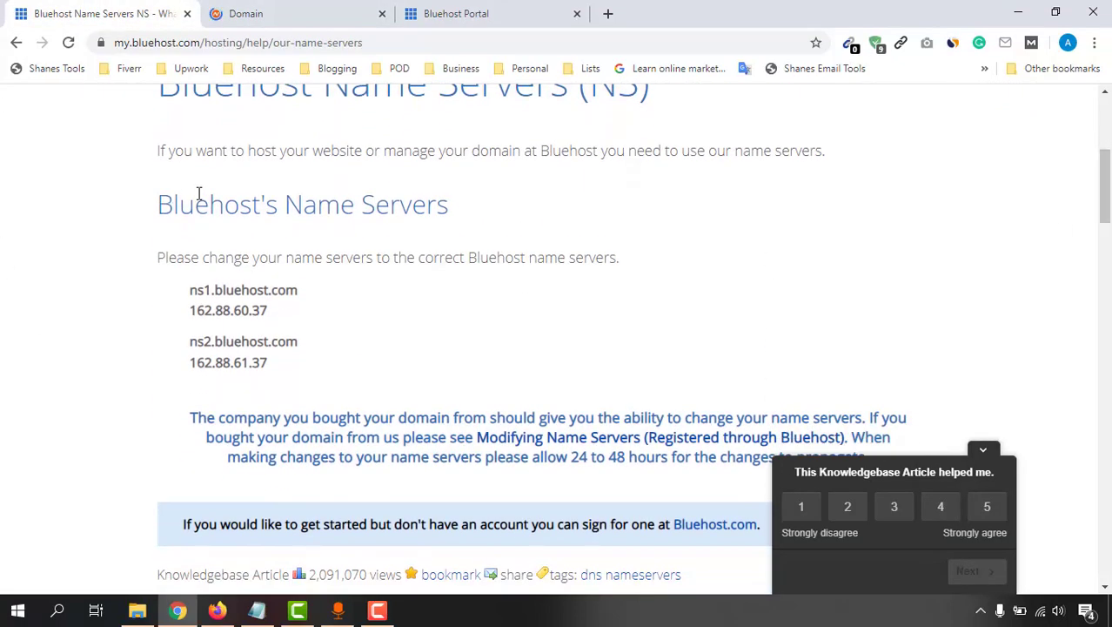
left_click(326, 42)
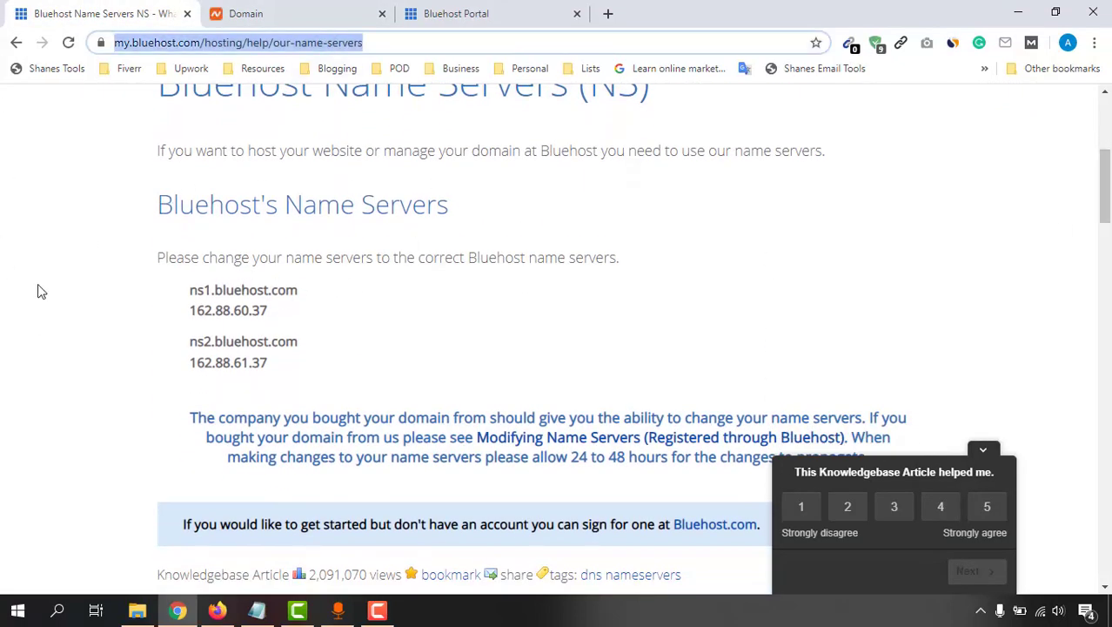
left_click(98, 335)
left_click_drag(199, 289, 278, 289)
right_click(278, 289)
left_click(312, 298)
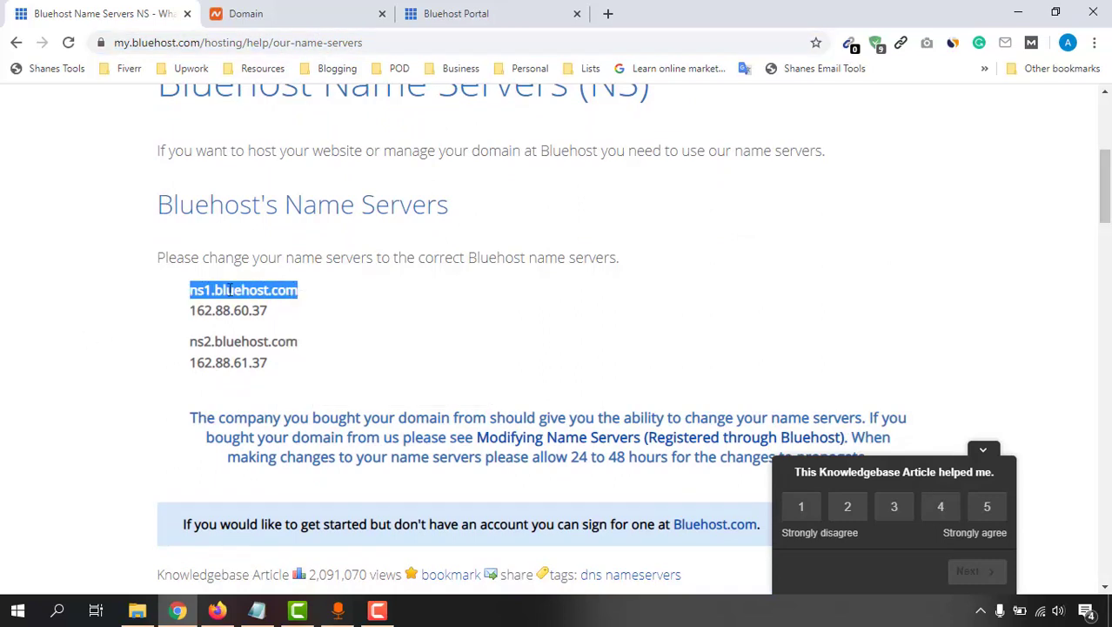
left_click(315, 11)
left_click(444, 364)
right_click(445, 364)
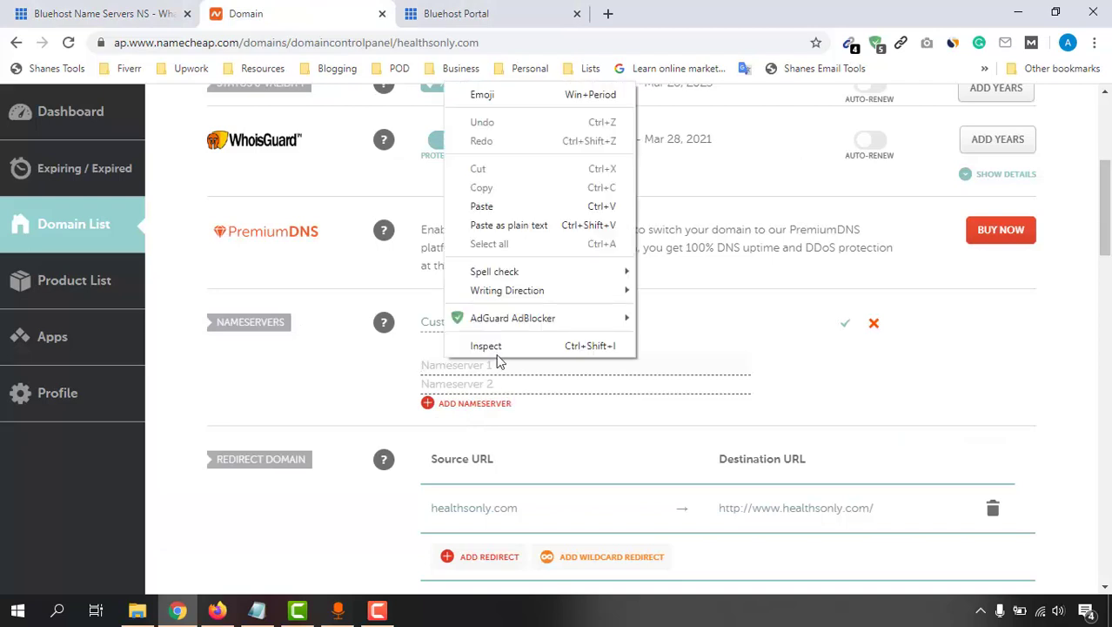
left_click(483, 208)
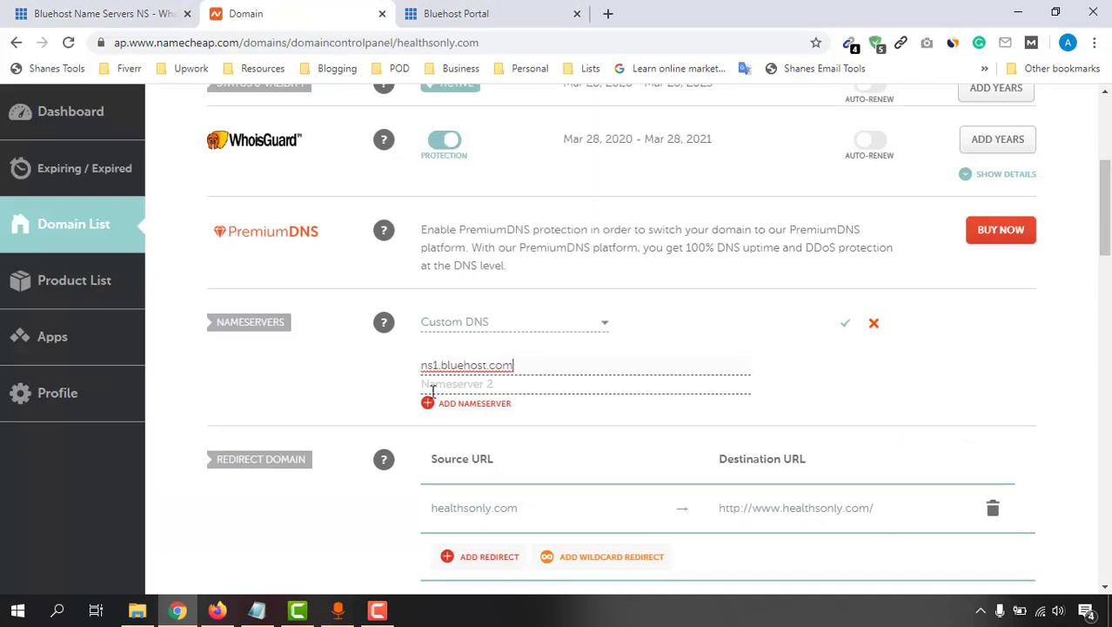
- Copy ns2.bluehost.com into the second nameserver field and save the nameservers
left_click(83, 14)
left_click_drag(190, 341, 298, 342)
right_click(277, 341)
left_click(285, 359)
left_click(341, 13)
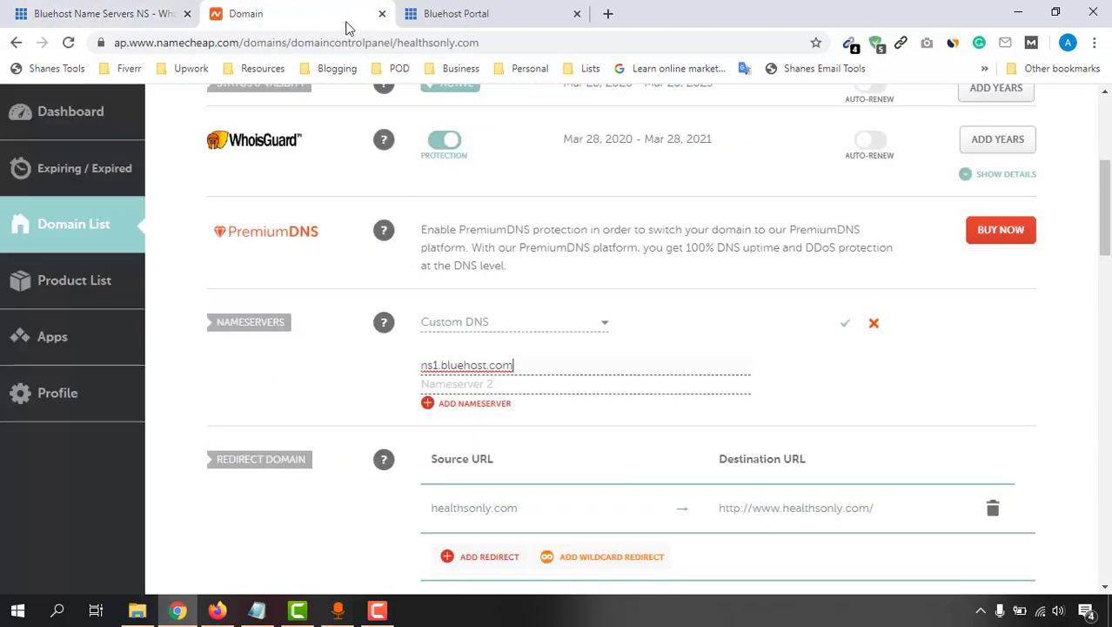
right_click(469, 384)
left_click(522, 231)
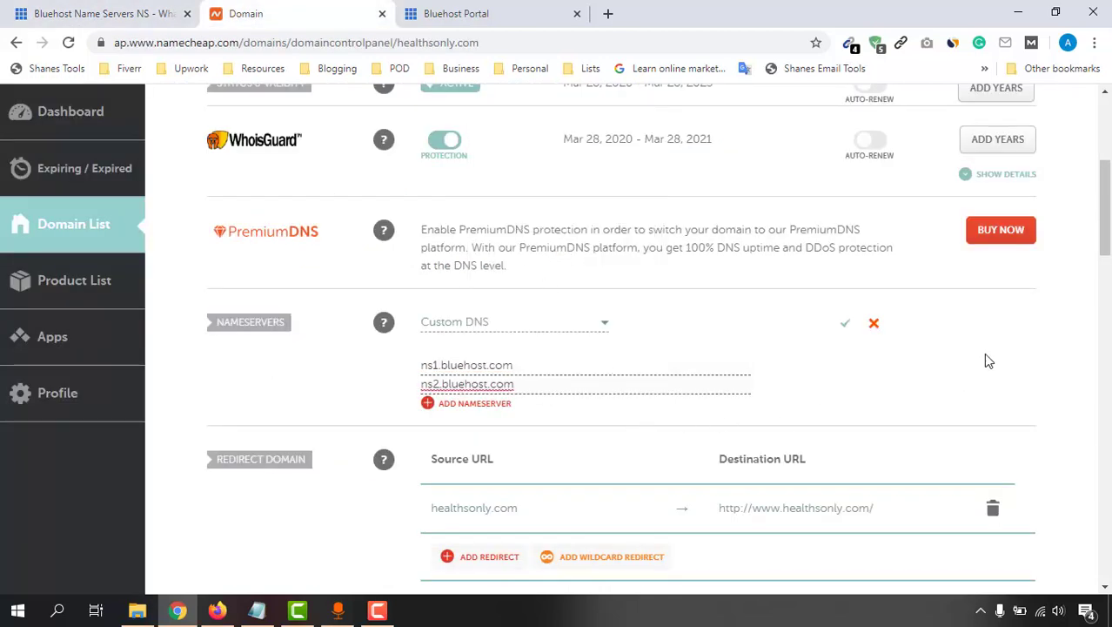
left_click(844, 325)
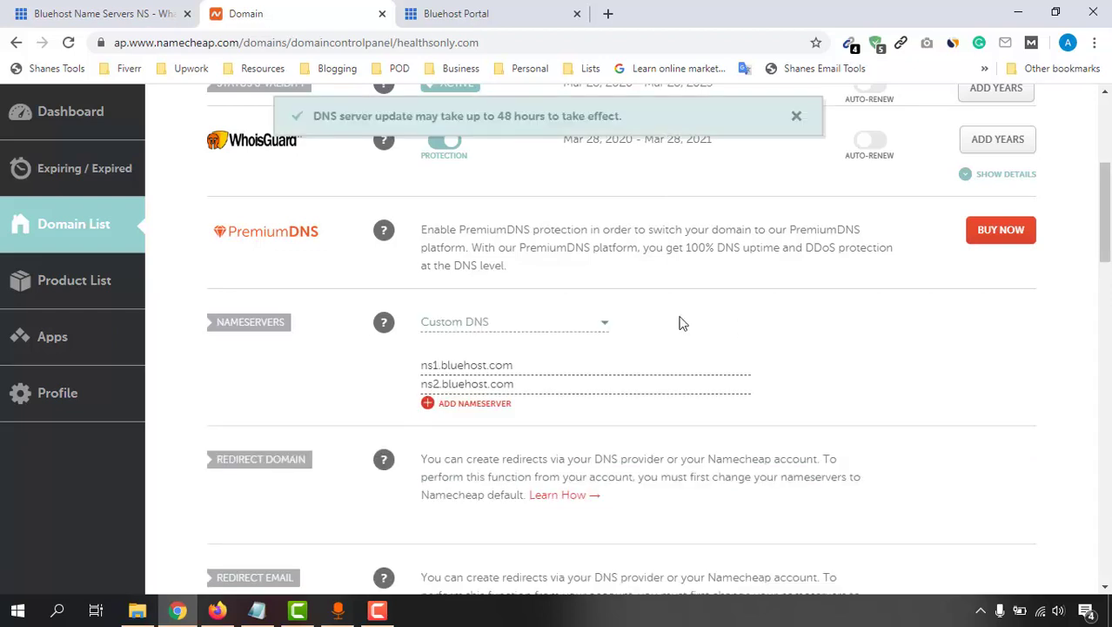
scroll(696, 370, "up", 1)
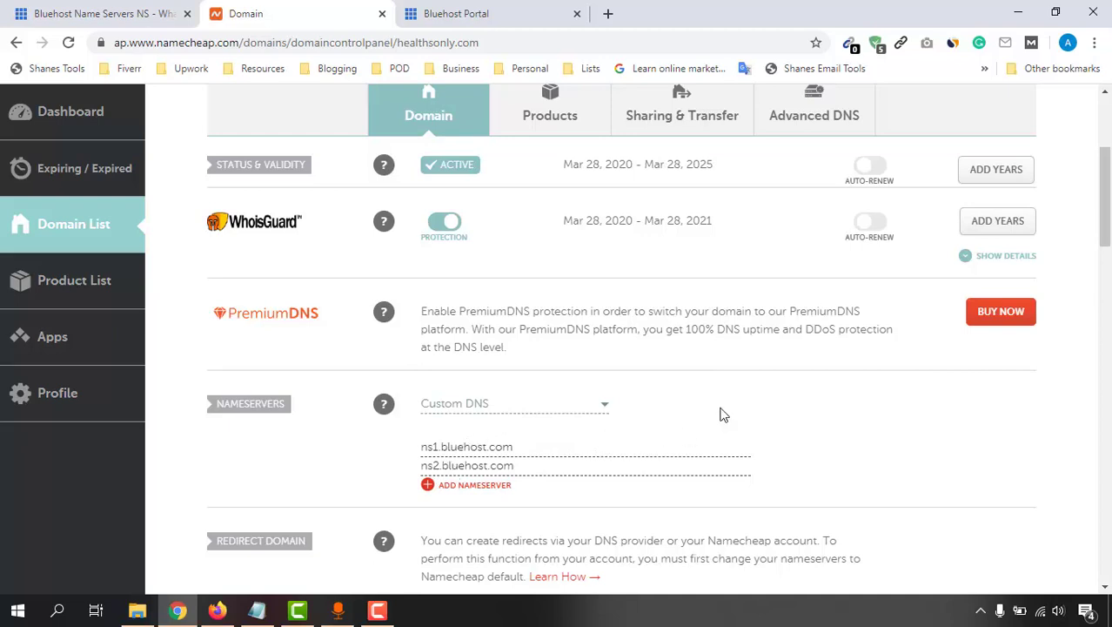
- Open the Domains > Assign page in the Bluehost portal
left_click(490, 7)
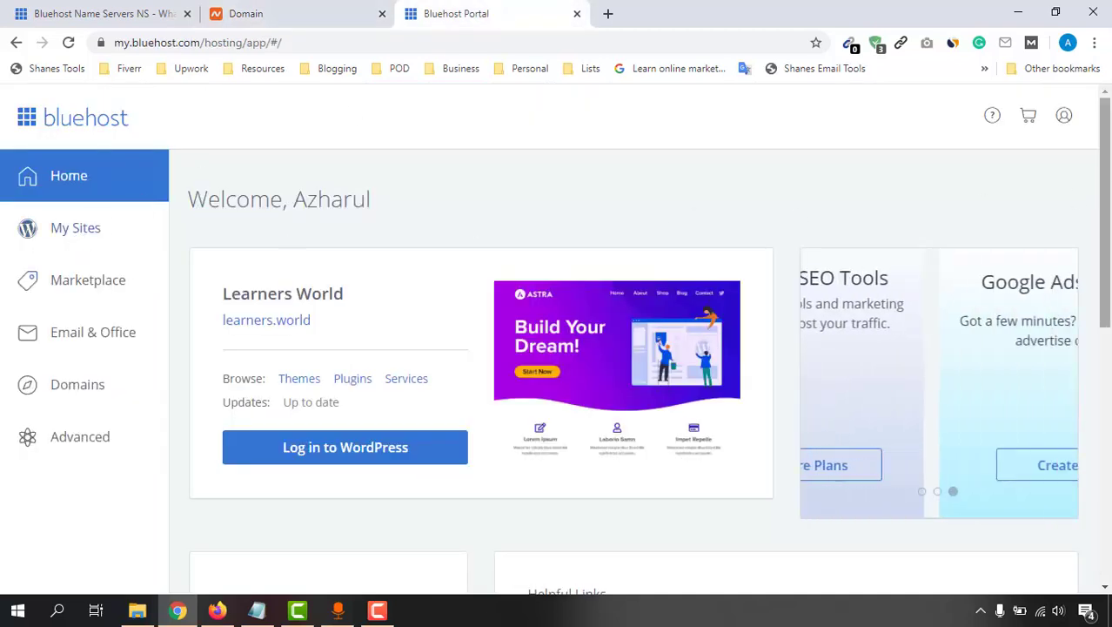
left_click(63, 237)
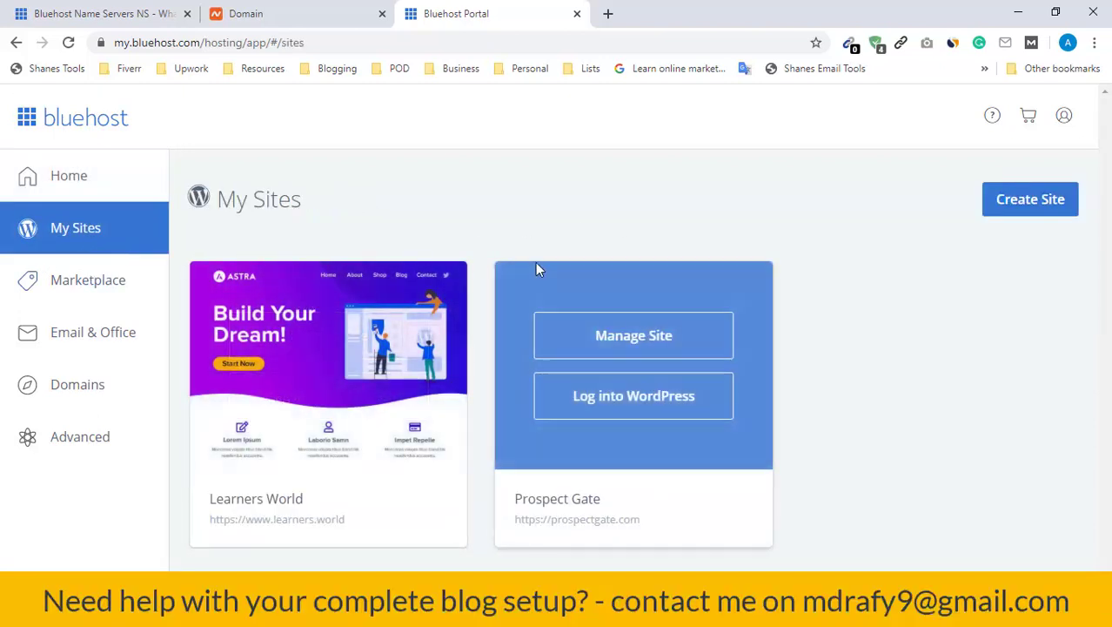
left_click(76, 388)
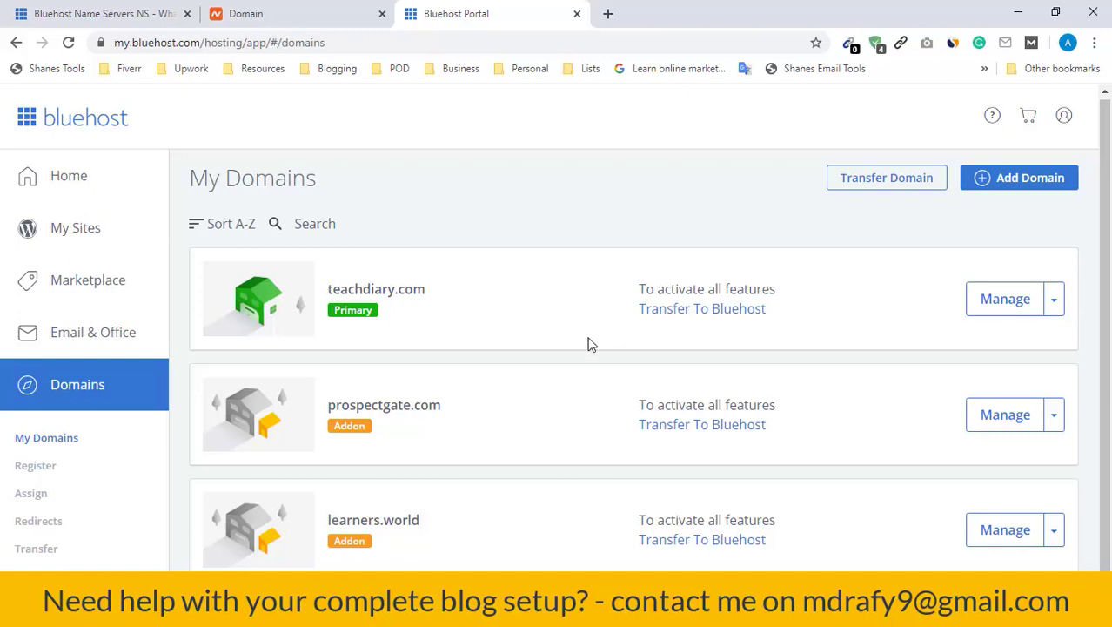
left_click(38, 503)
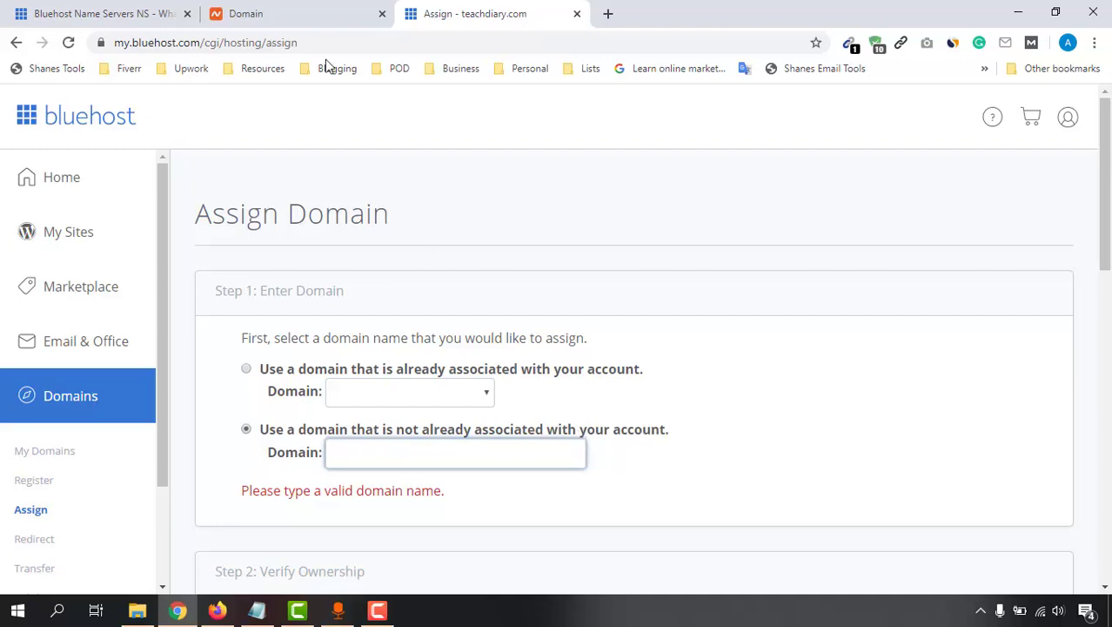
- Copy the domain name healthsonly.com from the Namecheap domain page
left_click(311, 21)
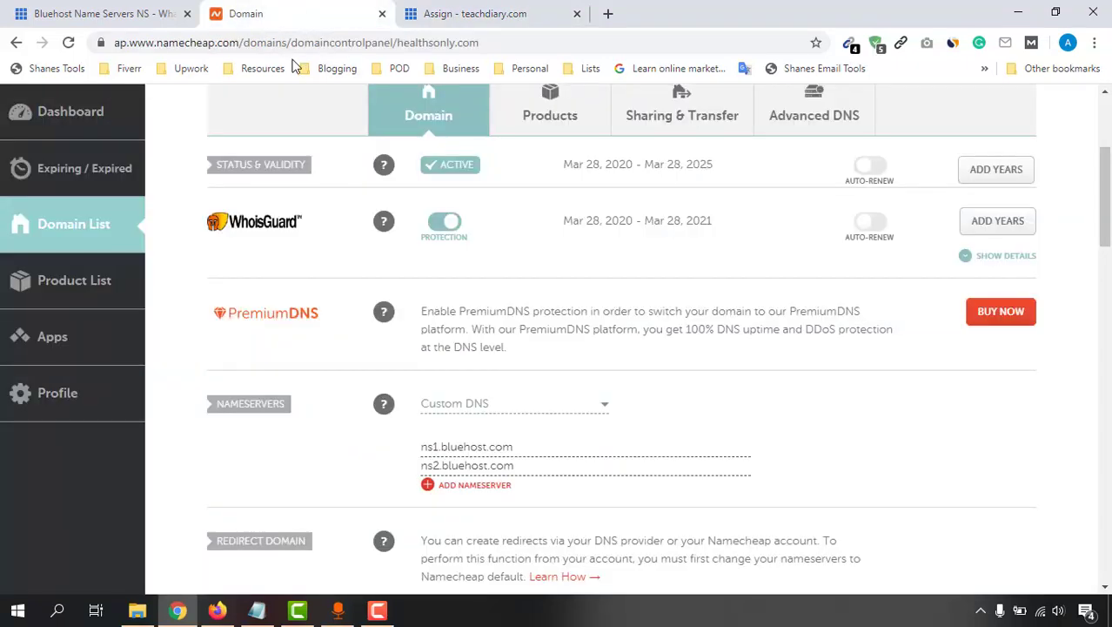
scroll(249, 199, "up", 3)
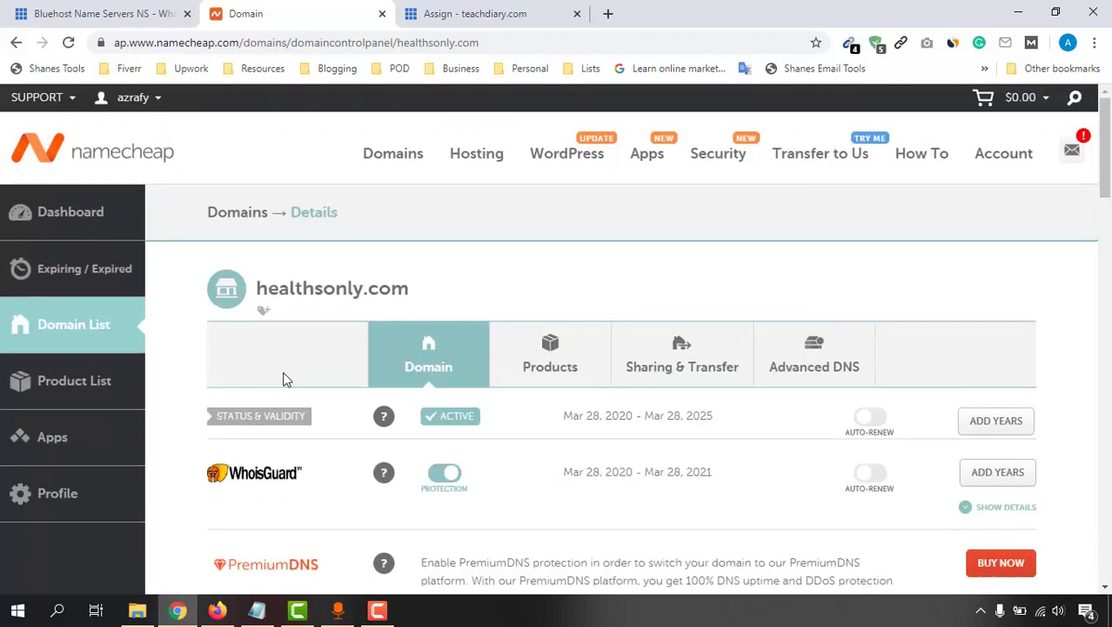
left_click_drag(310, 284, 387, 290)
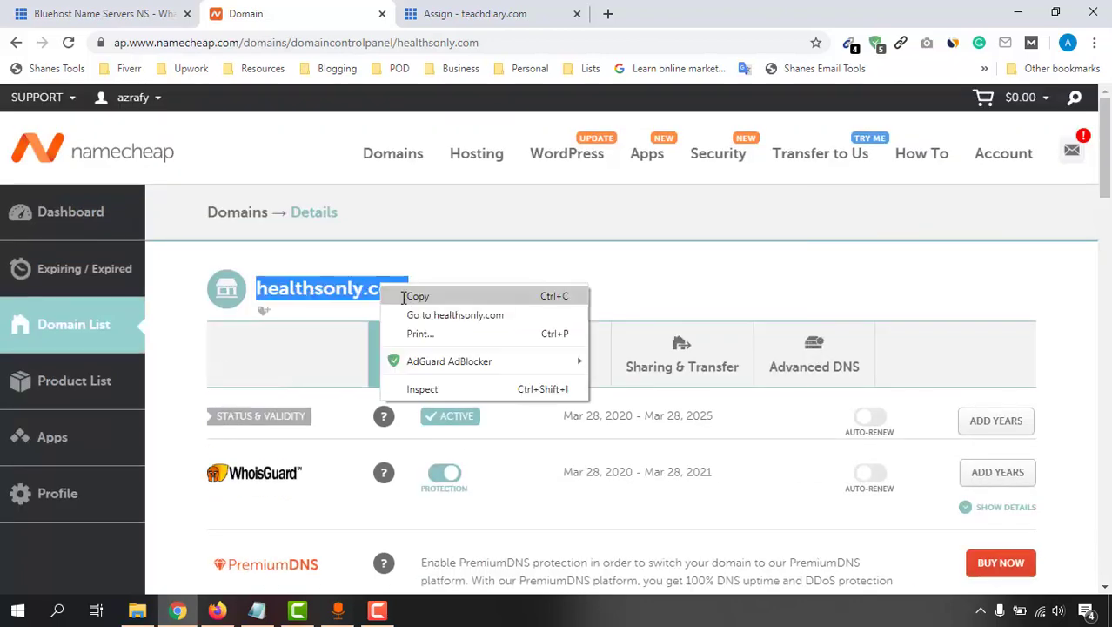
- Paste healthsonly.com into the Assign Domain field and confirm ownership is verified via Bluehost nameservers
left_click(491, 12)
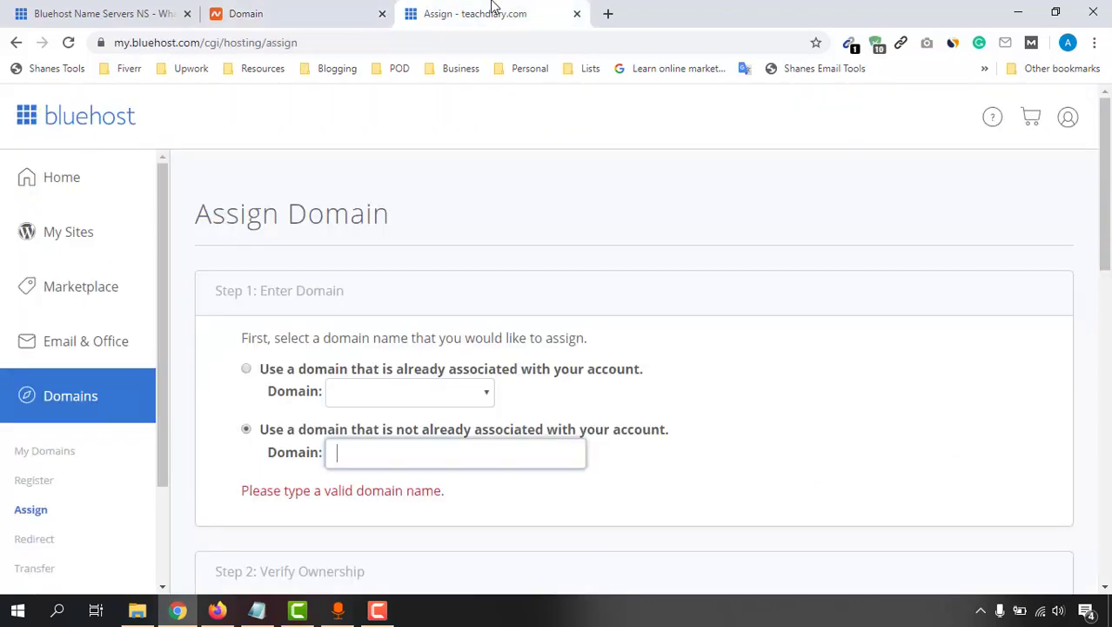
right_click(350, 448)
left_click(416, 302)
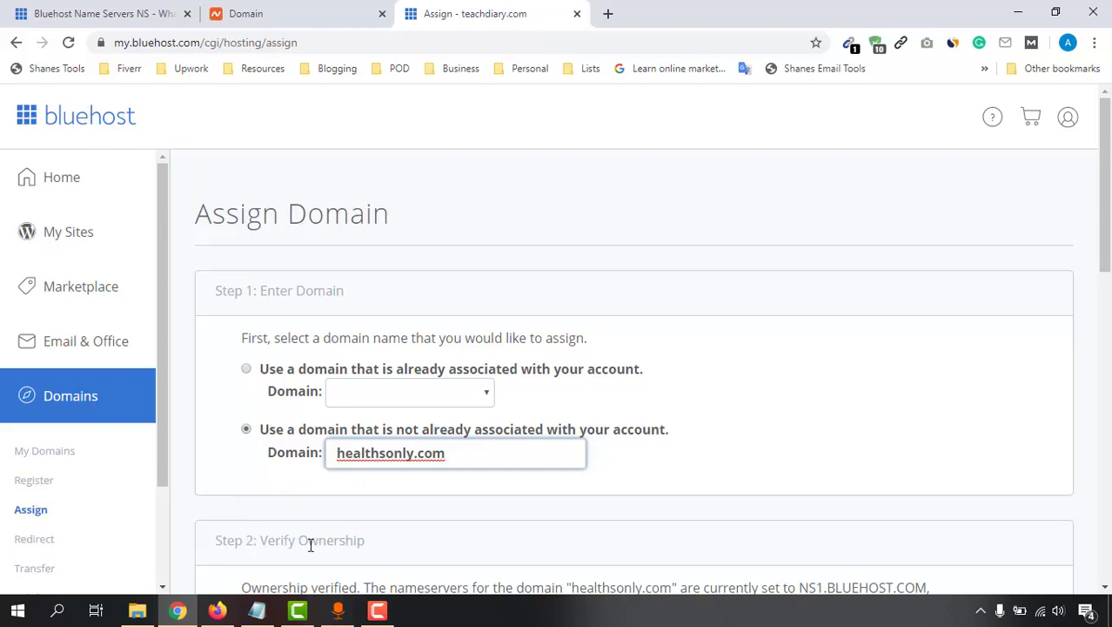
scroll(794, 366, "down", 1)
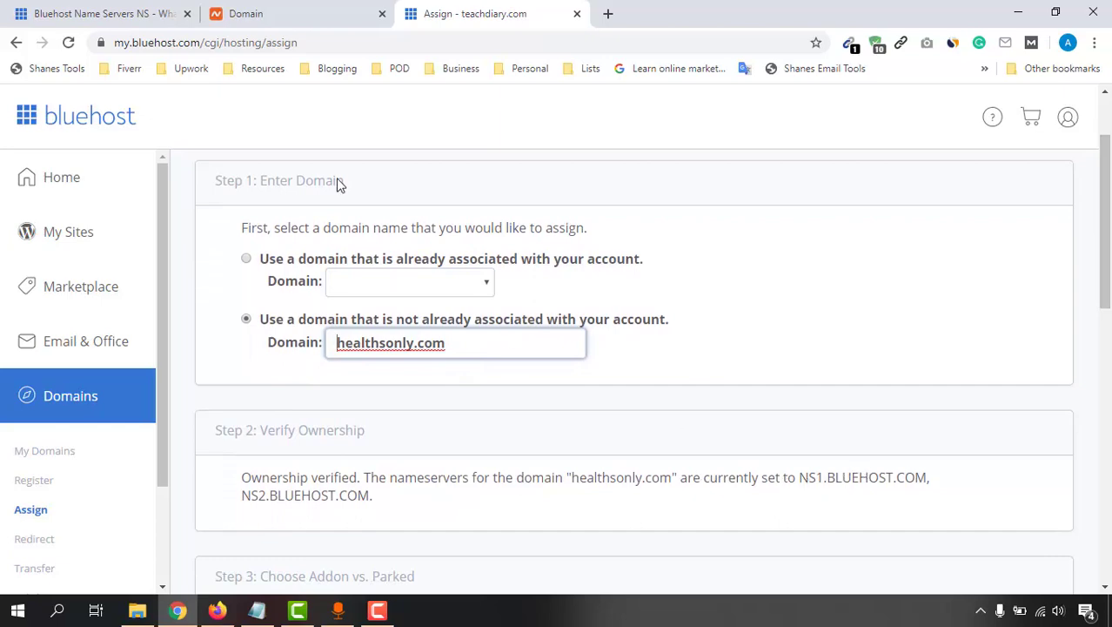
left_click(247, 13)
scroll(404, 455, "down", 3)
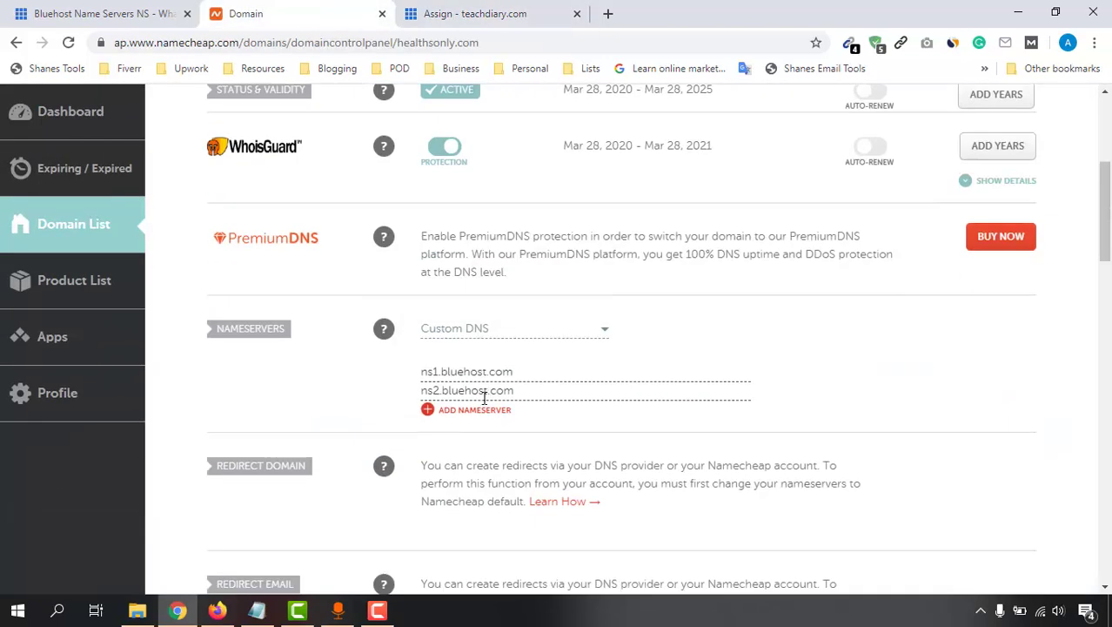
left_click(510, 12)
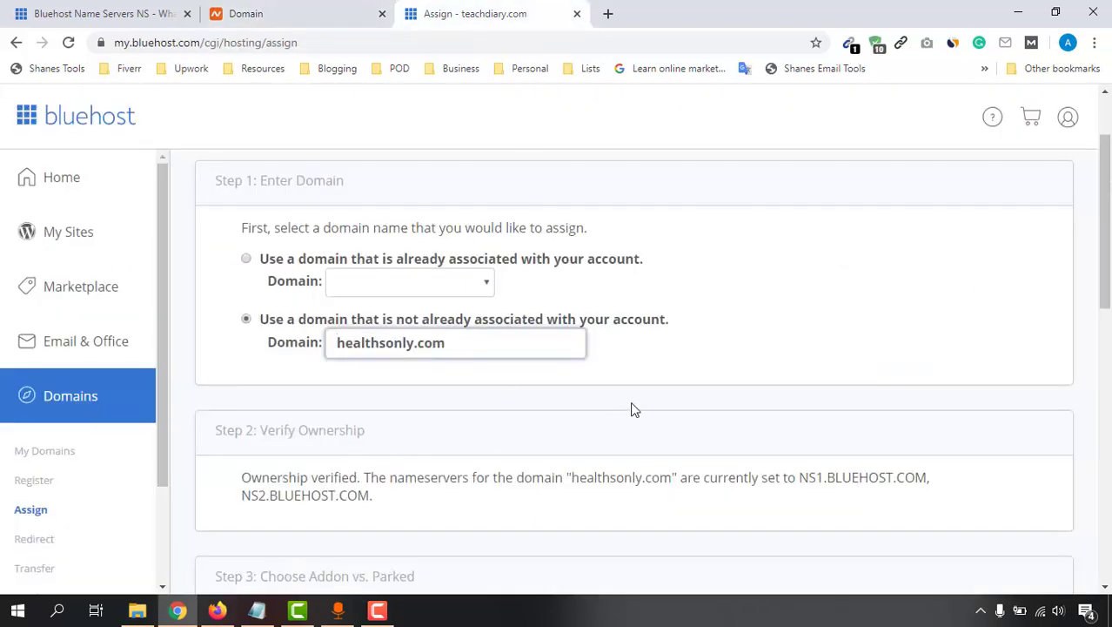
left_click_drag(1105, 246, 1106, 320)
- Keep Addon Domain, create a new healthsonly directory with healthsonly subdomain, and assign the domain
scroll(895, 377, "down", 1)
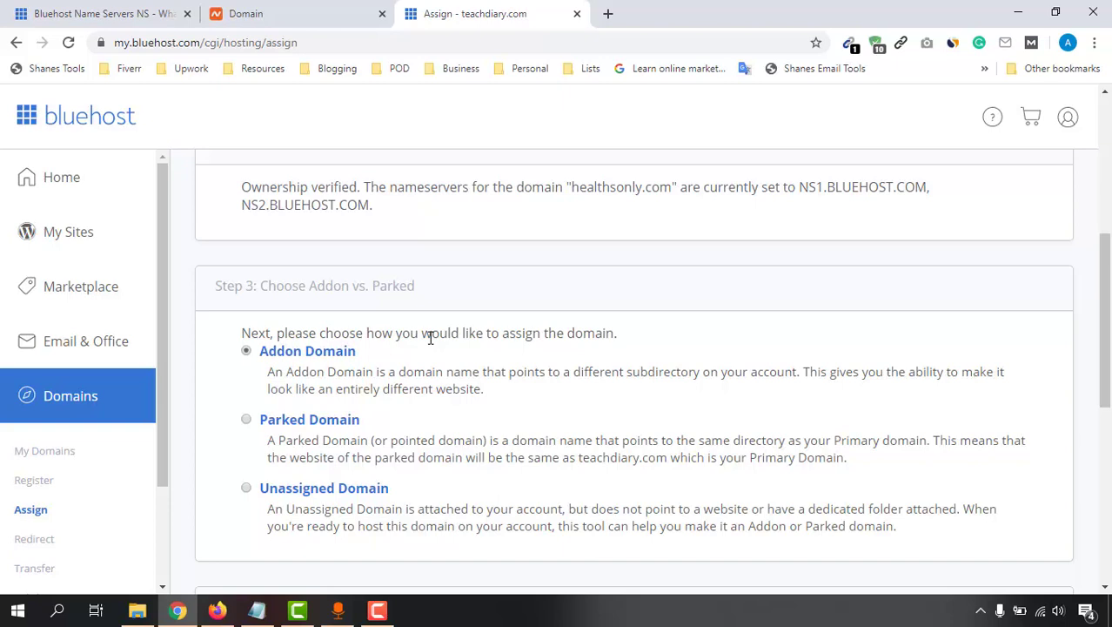
scroll(498, 386, "down", 1)
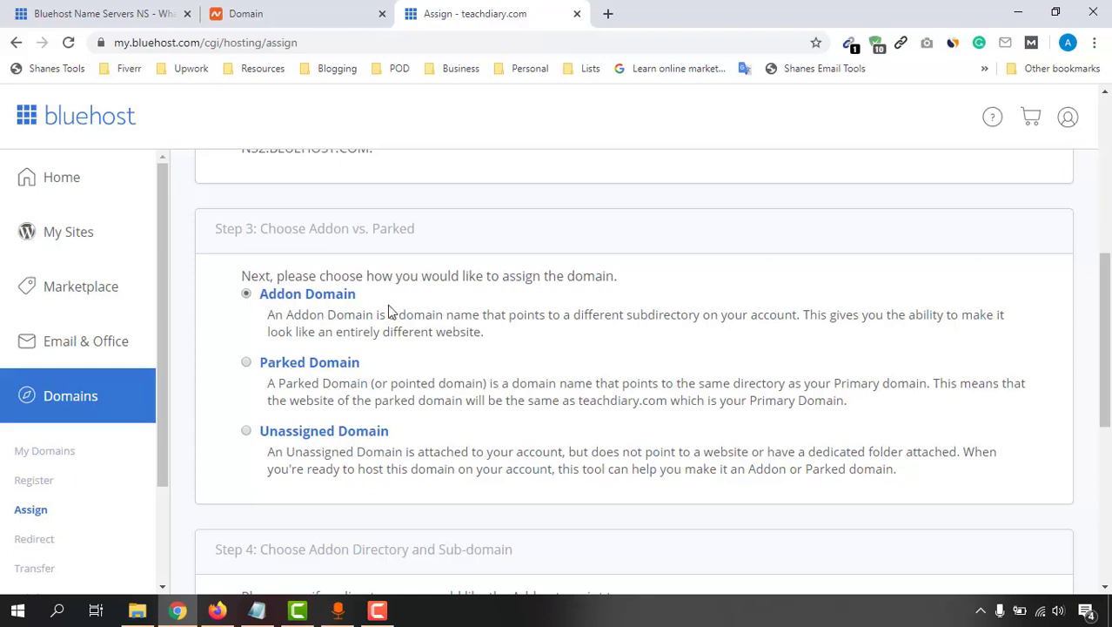
left_click_drag(1111, 331, 1111, 422)
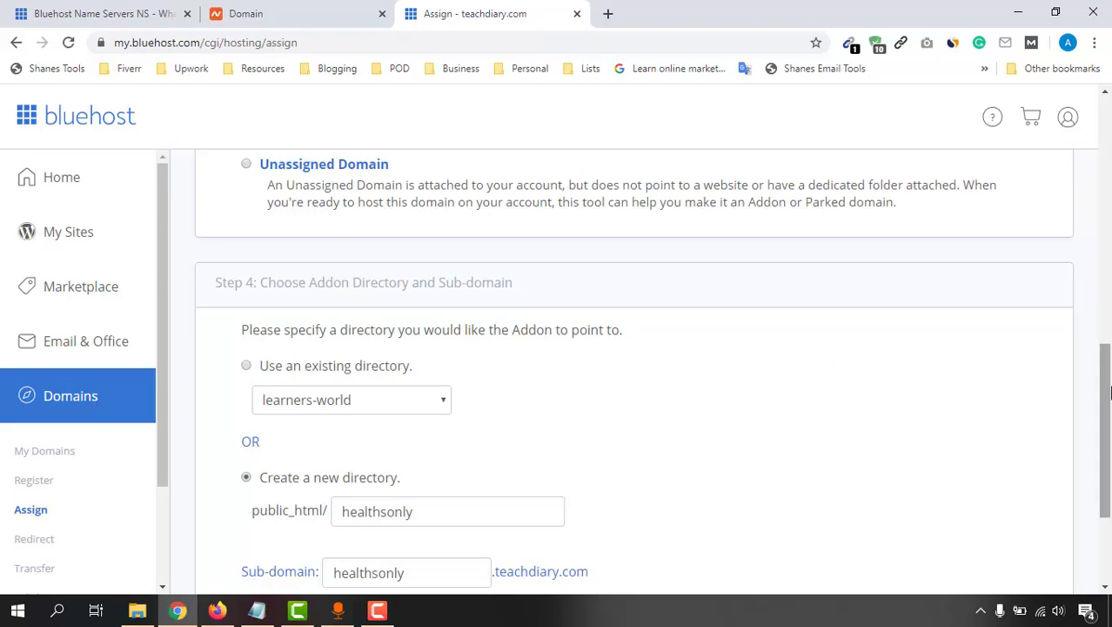
left_click_drag(1108, 394, 1108, 410)
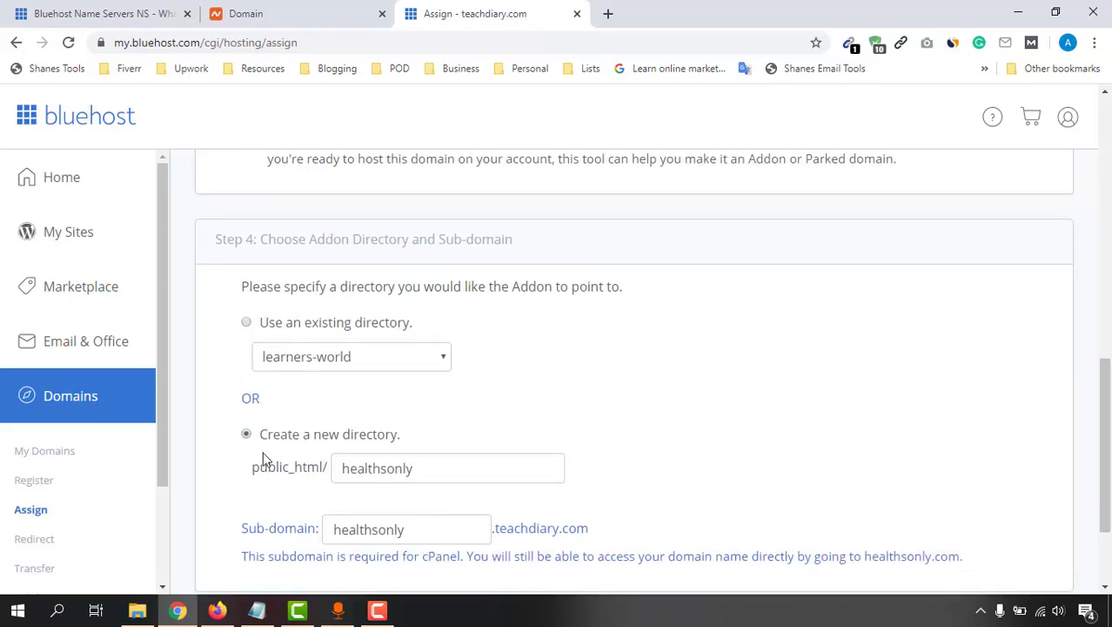
scroll(261, 459, "down", 1)
scroll(322, 357, "down", 1)
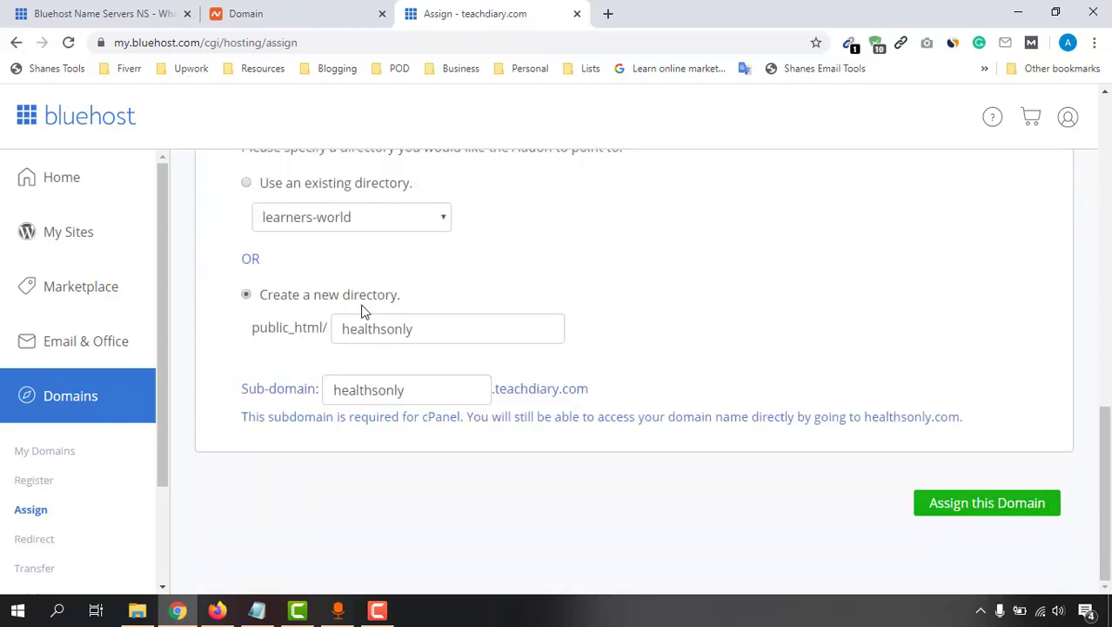
left_click(971, 520)
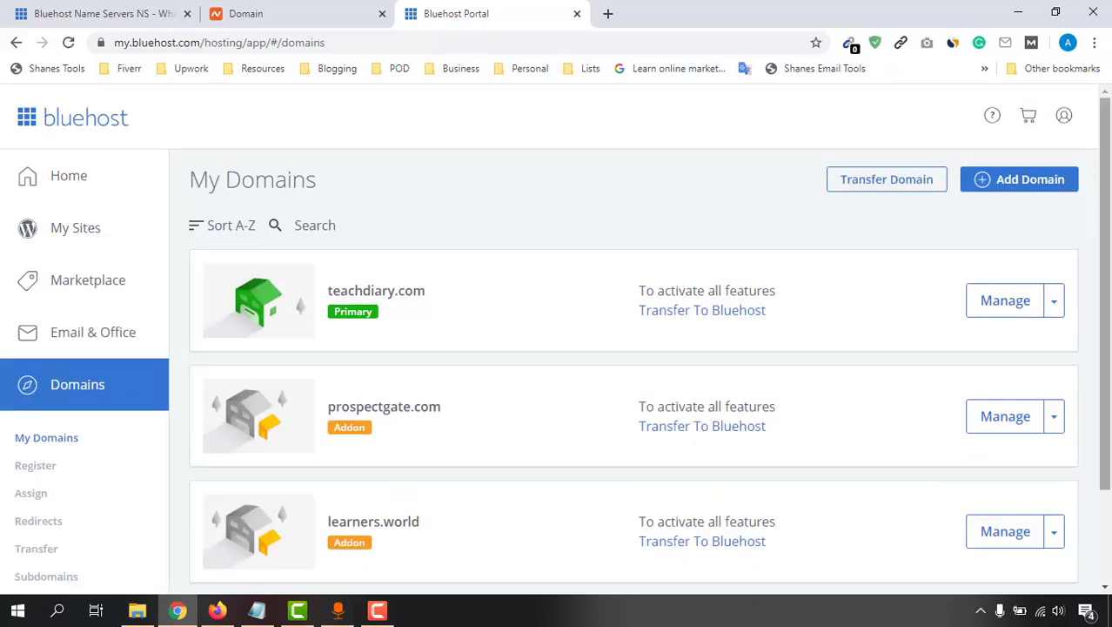
- Check healthsonly.com's Addon entry and its Manage options in the My Domains list
scroll(1104, 305, "down", 2)
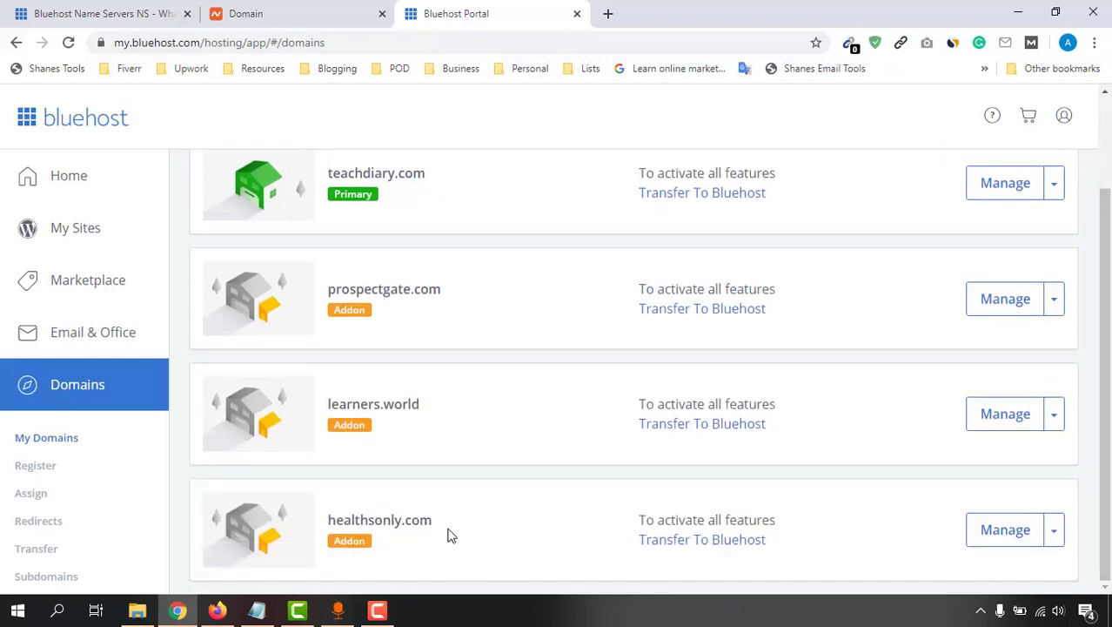
left_click(1054, 533)
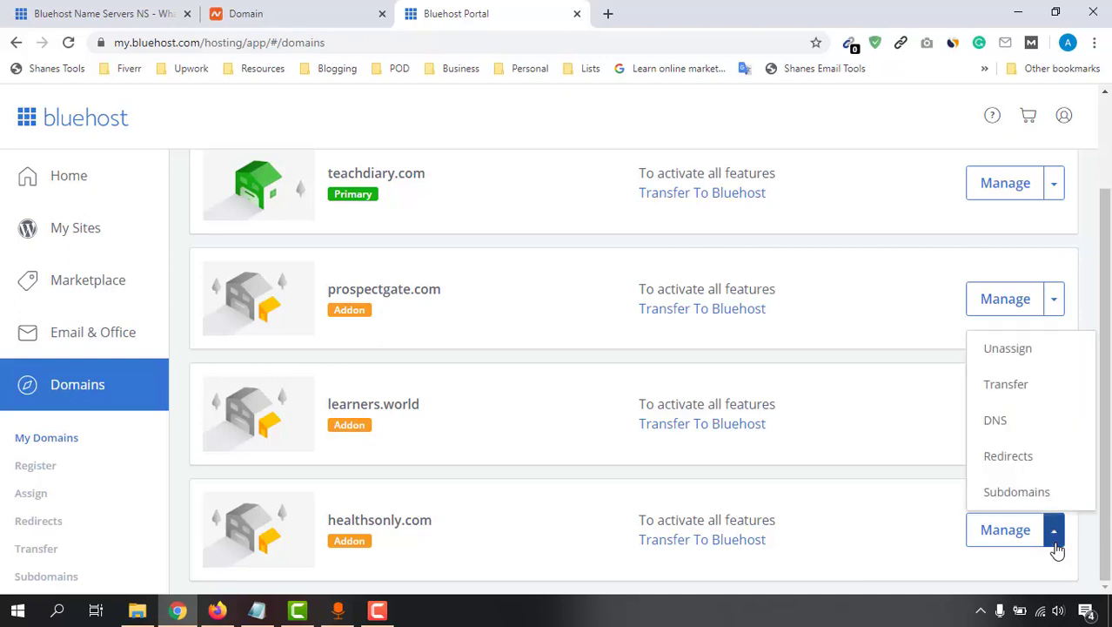
left_click(525, 548)
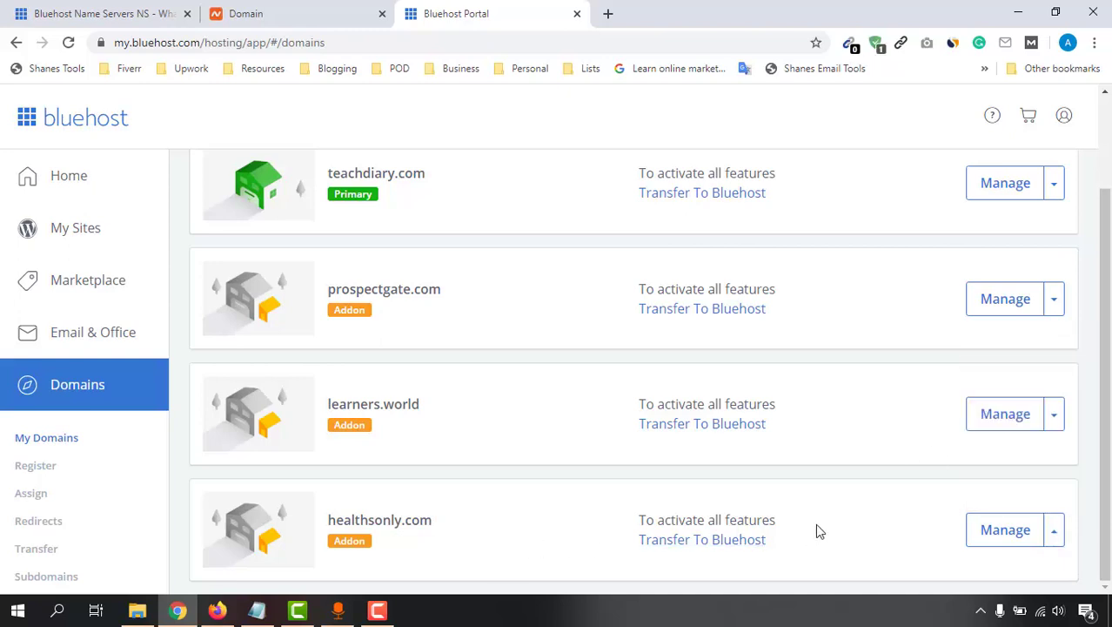
scroll(815, 523, "up", 2)
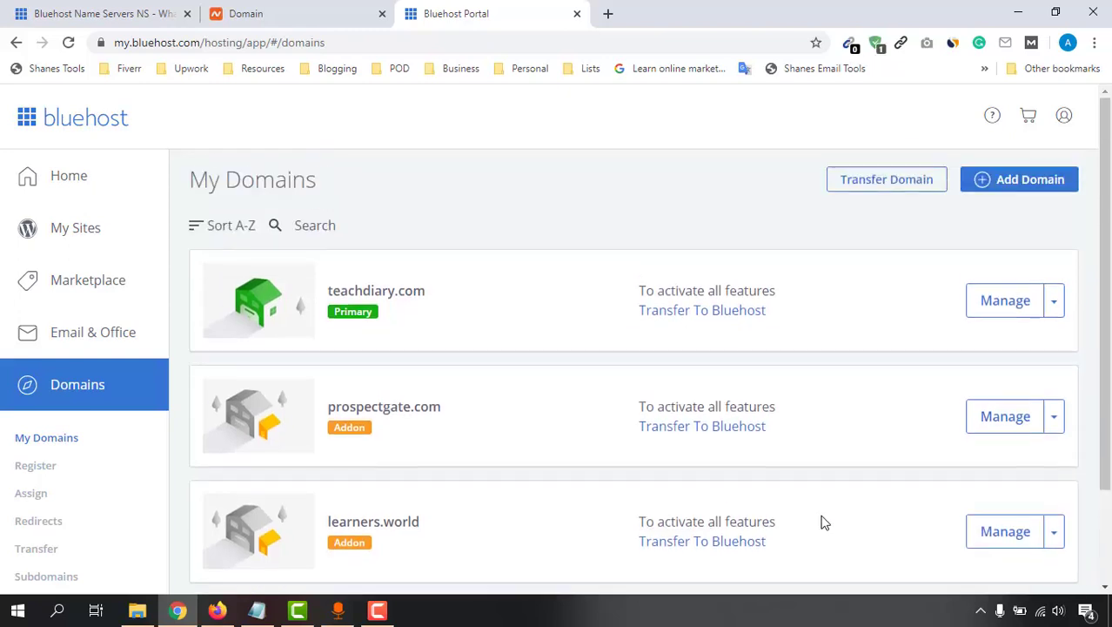
- Start creating a new WordPress site from My Sites
left_click(74, 247)
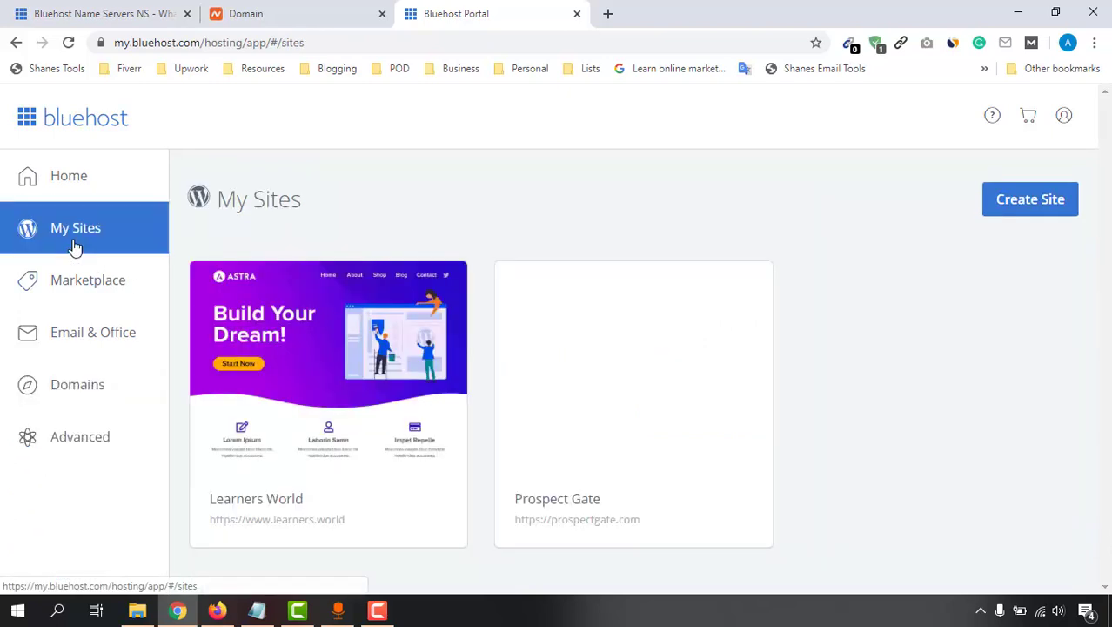
left_click(1024, 203)
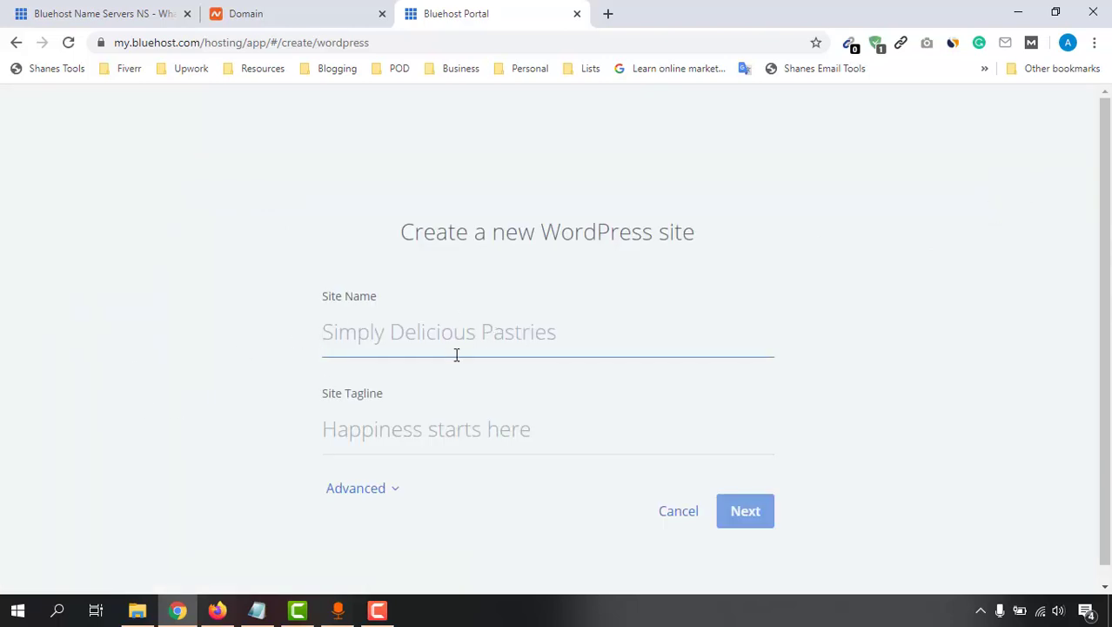
scroll(137, 415, "down", 1)
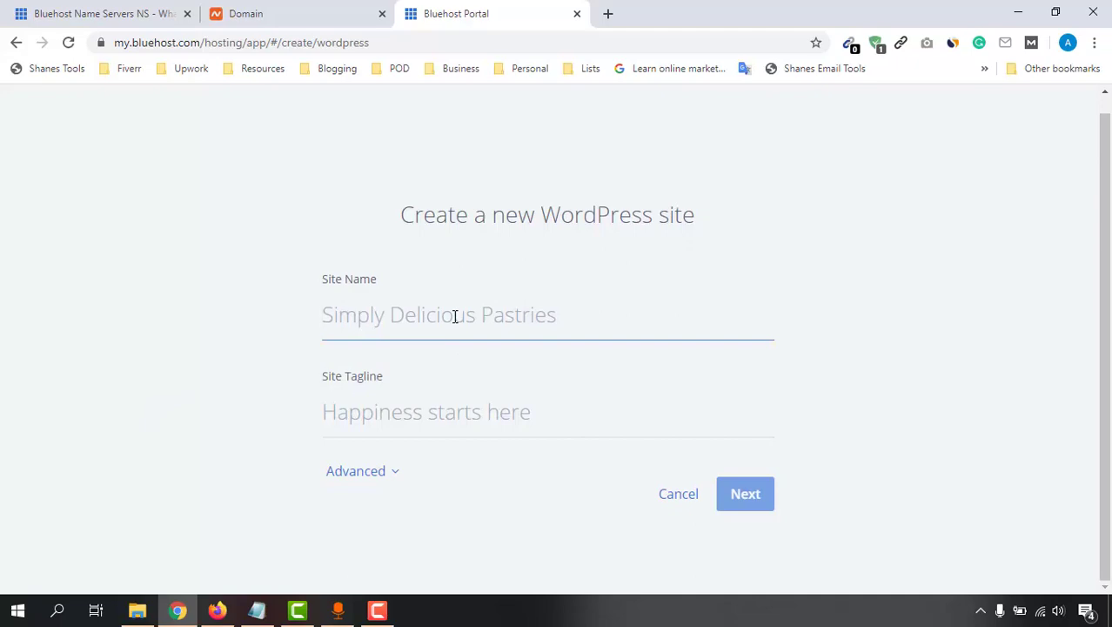
- Name the site Health's Only, correcting the spelling of Healths
left_click(357, 13)
scroll(433, 314, "up", 4)
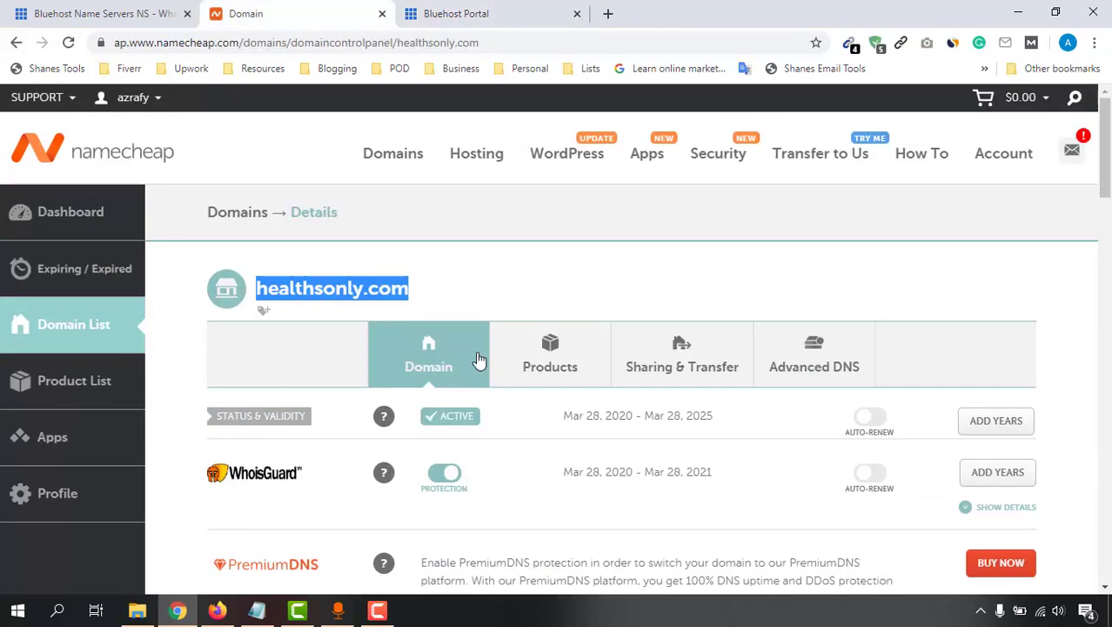
double_click(311, 288)
left_click(457, 13)
type("Healths Only")
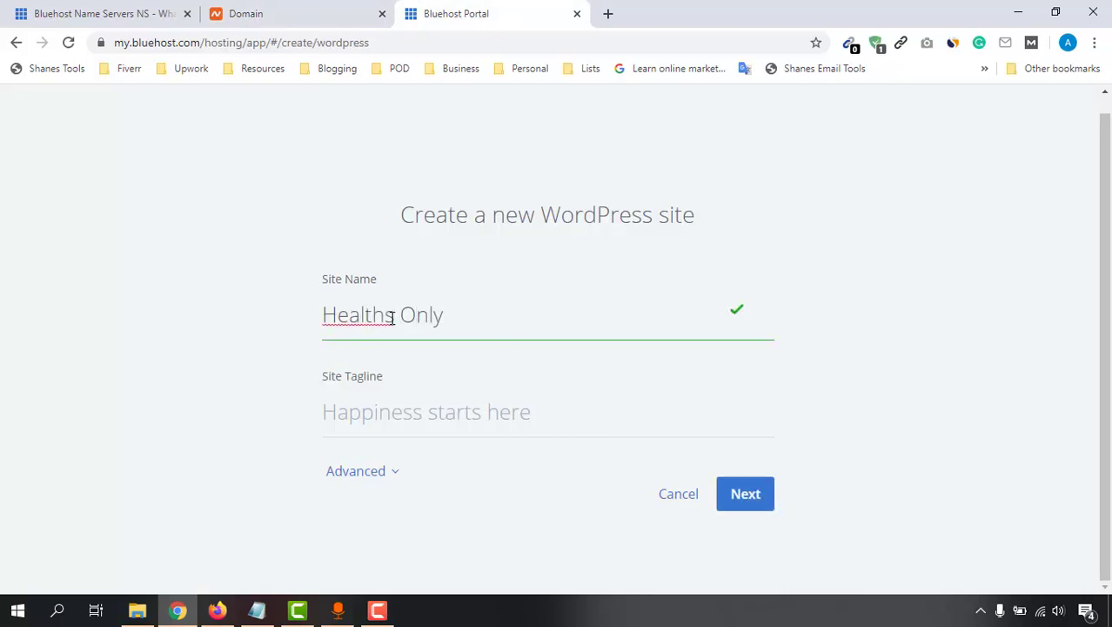
right_click(358, 321)
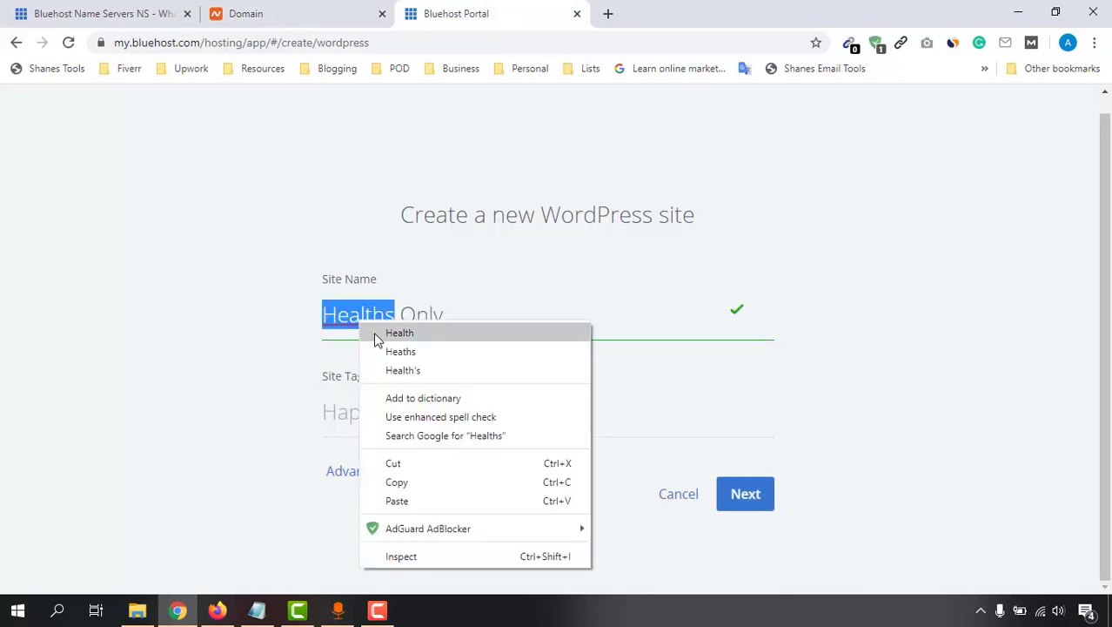
left_click(421, 373)
- Add the tagline 'Guideline to your health care!' and continue to the domain step
left_click(386, 413)
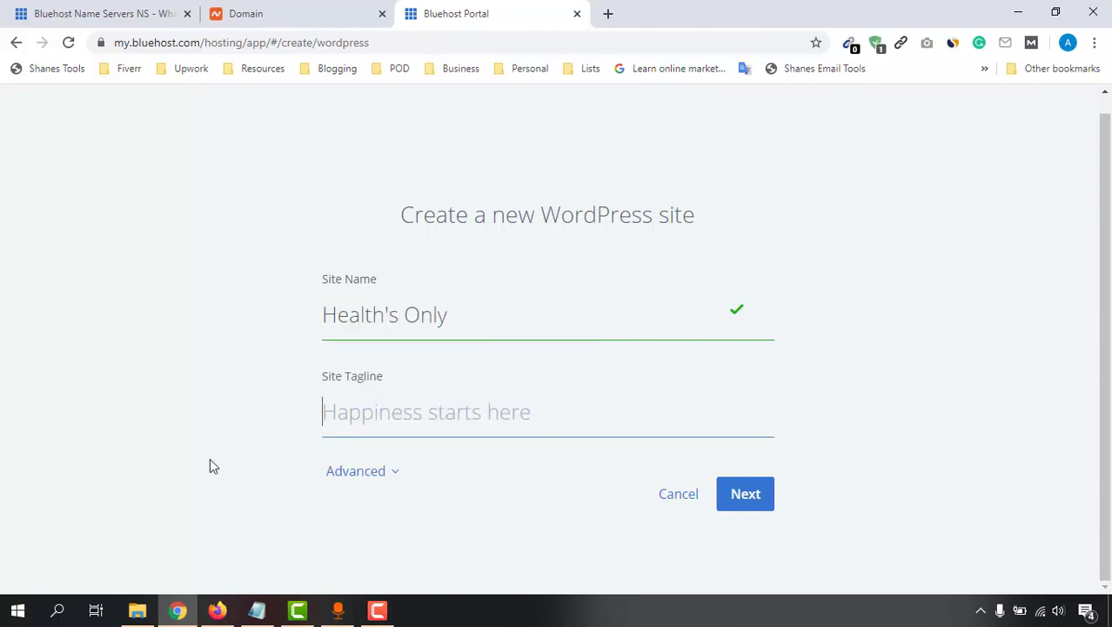
type("Guideline to your ")
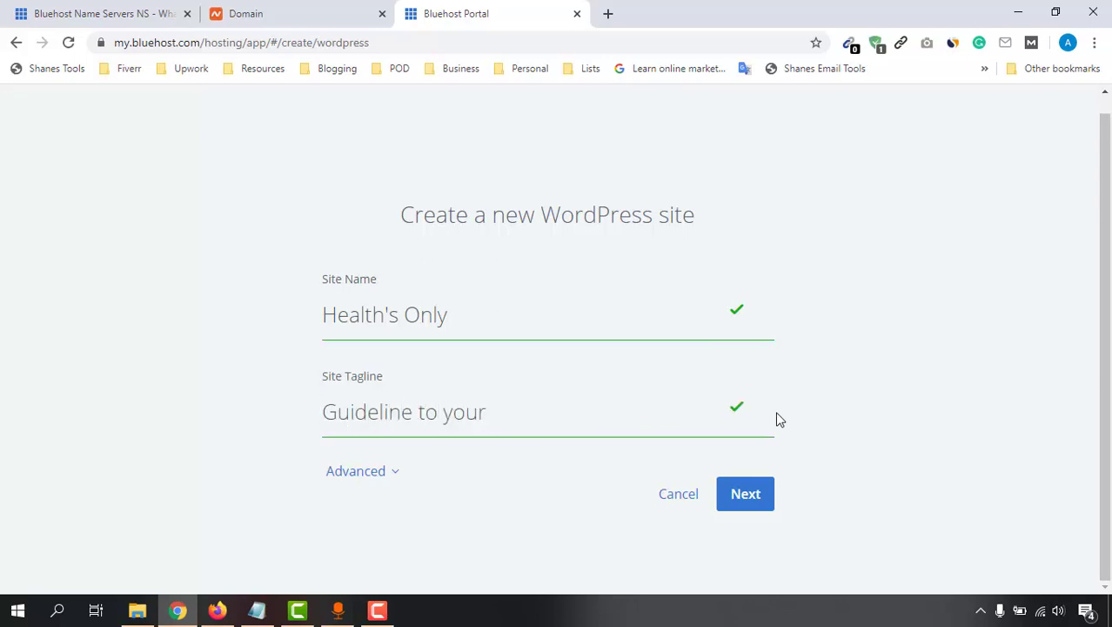
type("health care!")
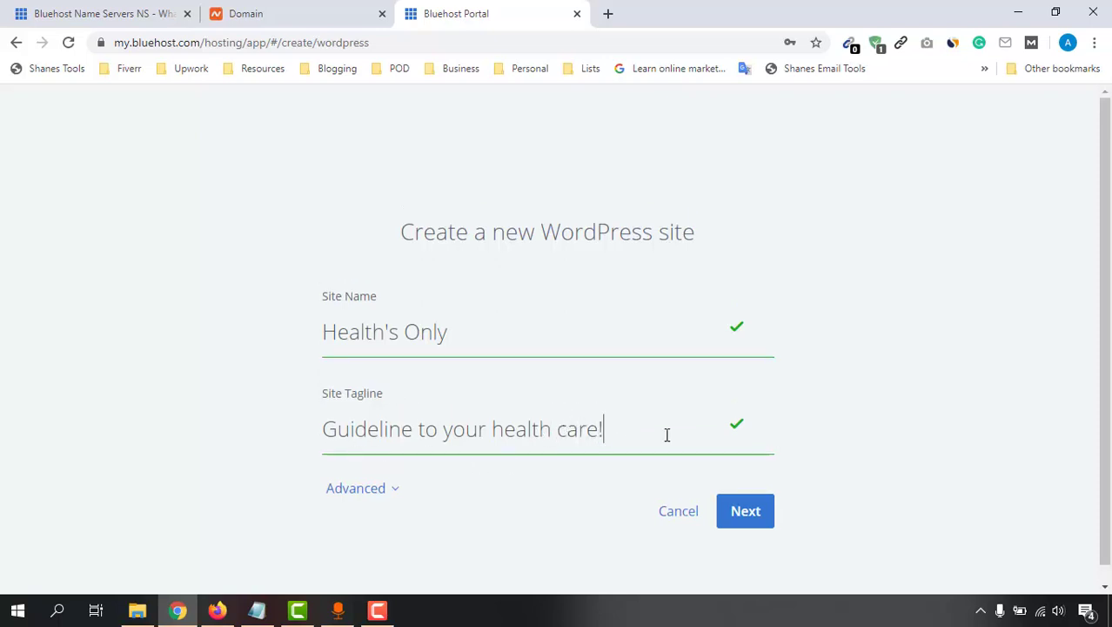
left_click(763, 520)
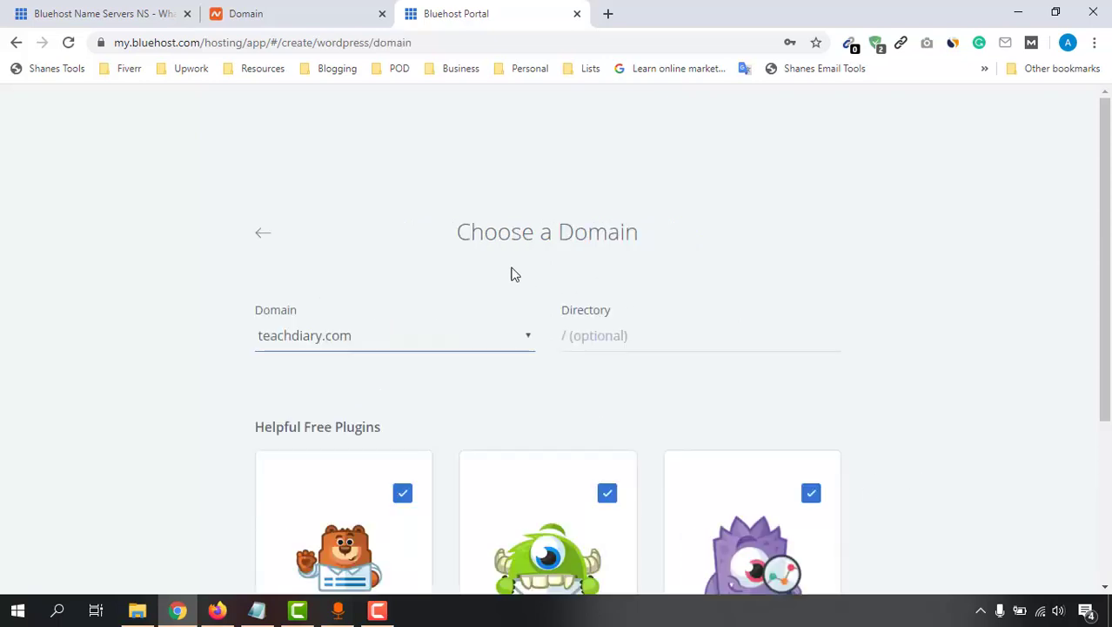
- Put the site on healthsonly.com, deselect WP Forms and Opt-in Monster, and start installing
left_click(527, 340)
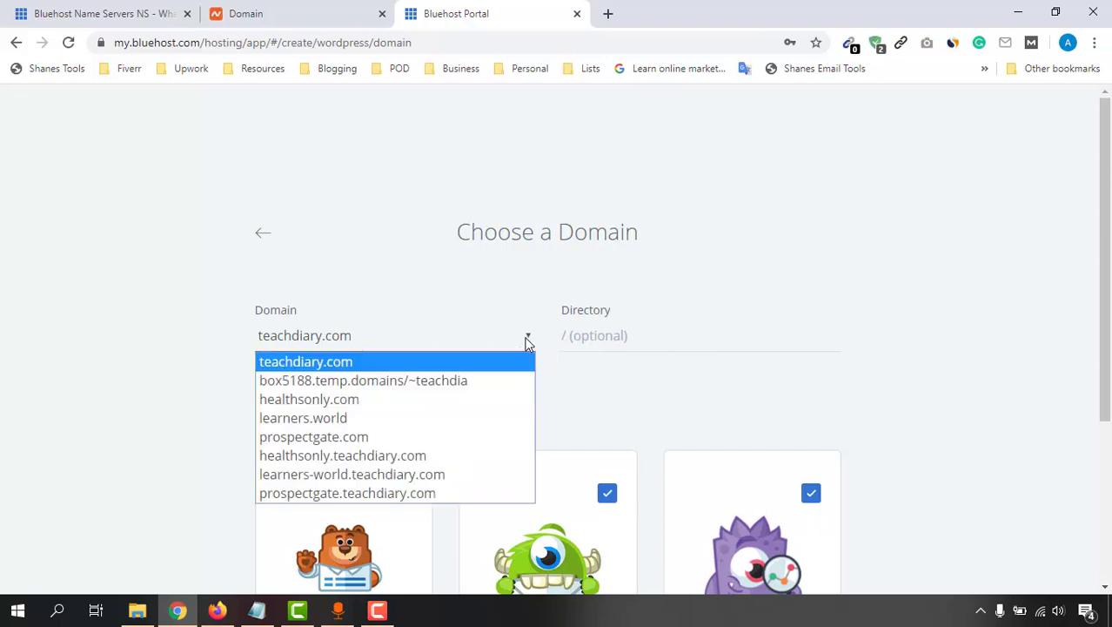
left_click(345, 404)
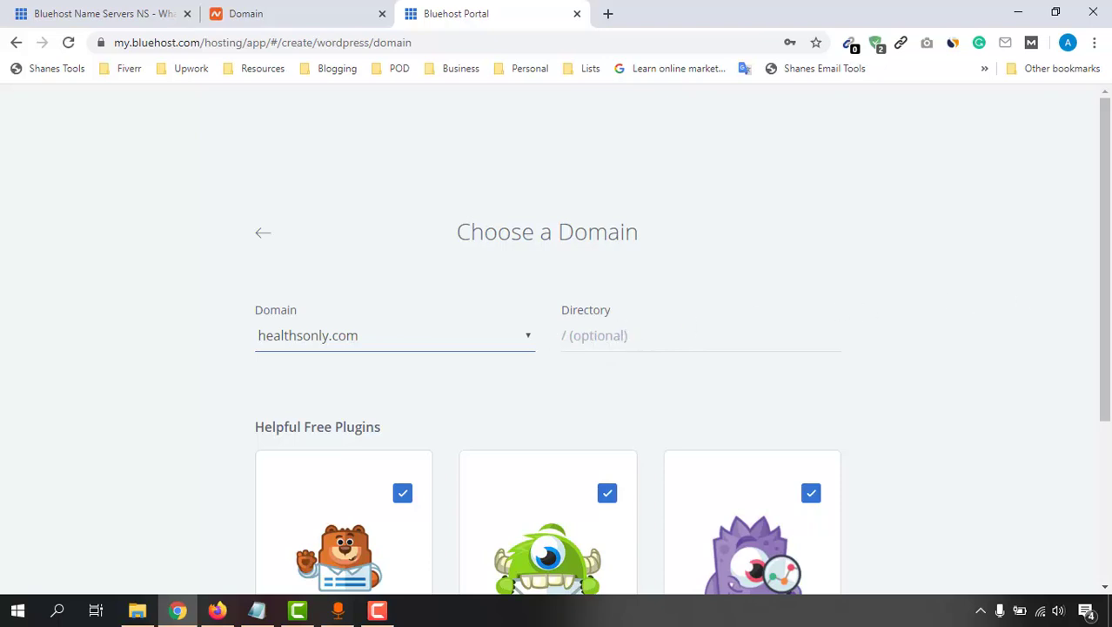
scroll(909, 400, "down", 1)
scroll(909, 401, "down", 2)
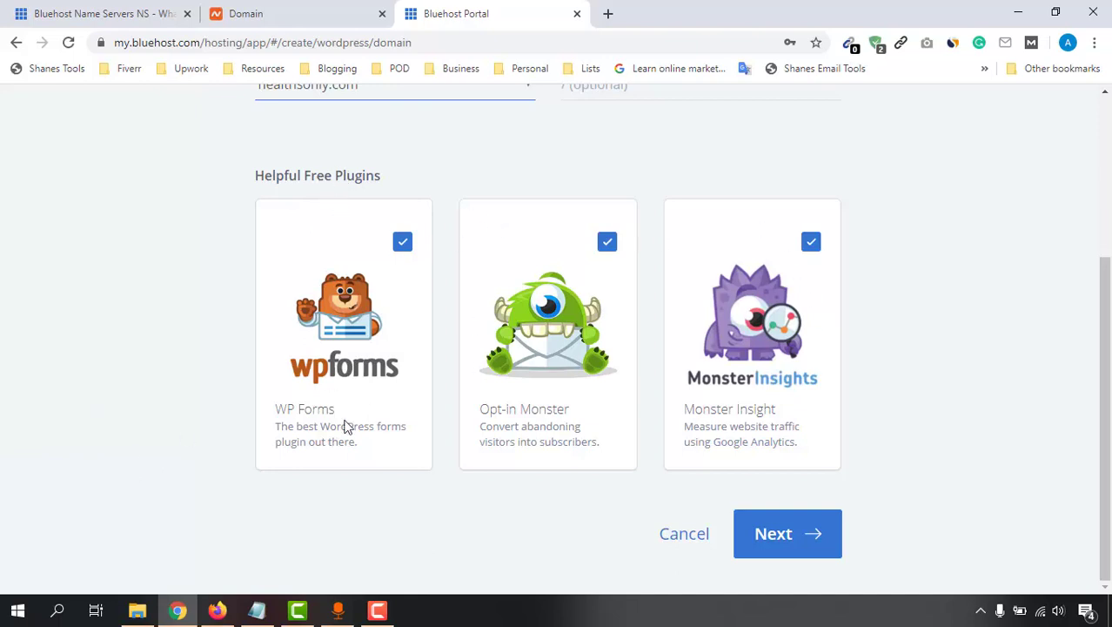
left_click(609, 246)
left_click(406, 245)
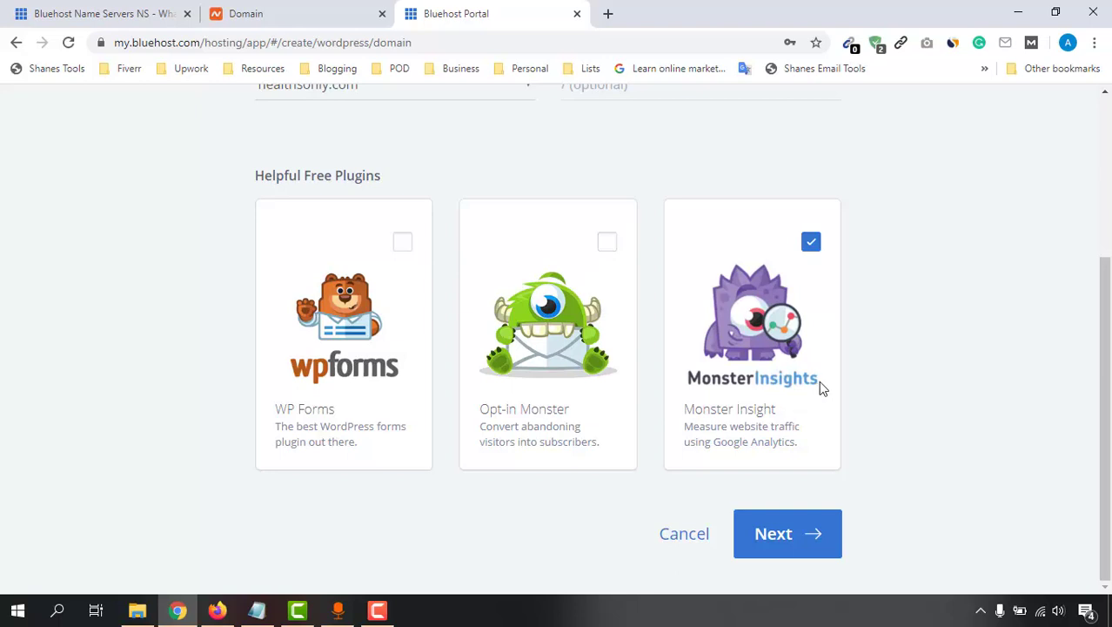
left_click(798, 550)
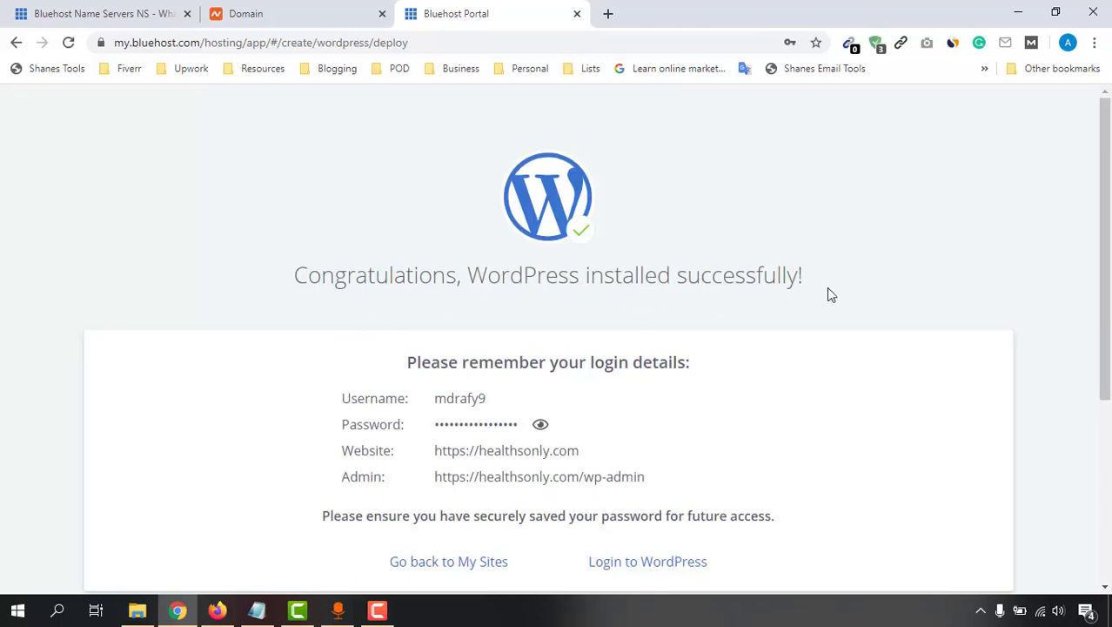
- Scroll down the WordPress install success page to reach the Login to WordPress link
scroll(679, 279, "down", 2)
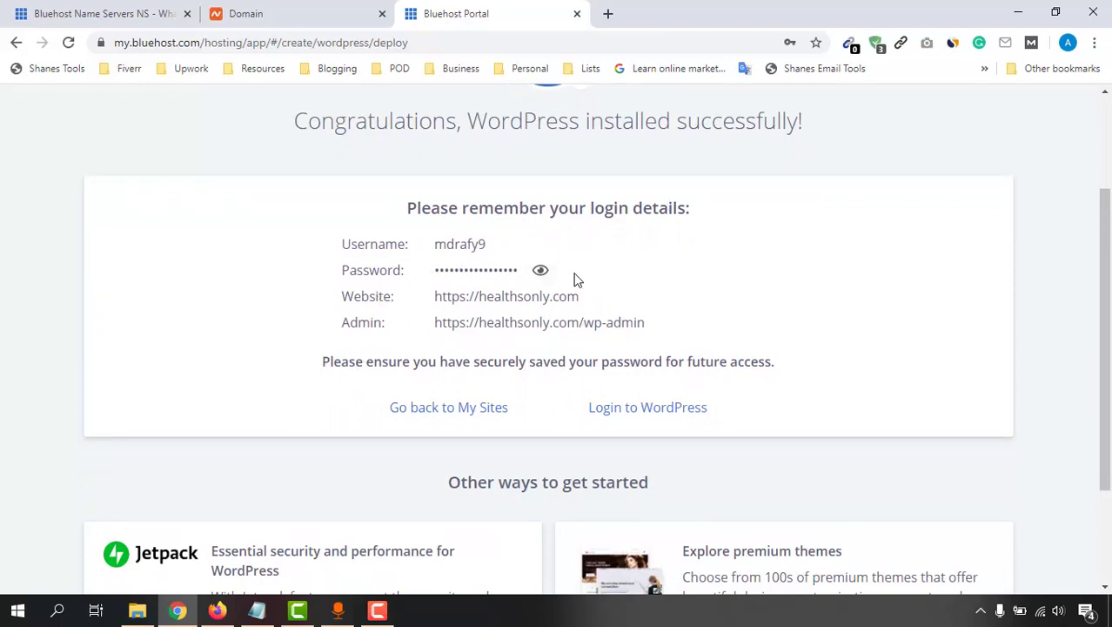
- Log in to the new healthsonly.com WordPress site and reach its wp-admin Dashboard
left_click(617, 418)
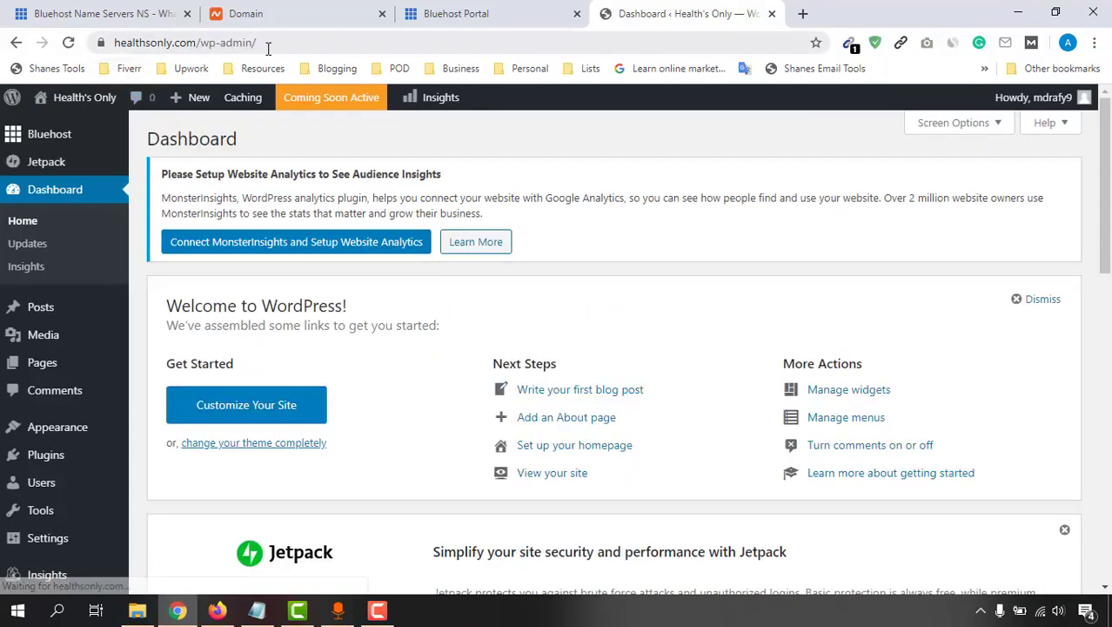
mouse_move(1104, 174)
left_mouse_down()
mouse_move(1104, 301)
mouse_move(1104, 186)
left_mouse_up()
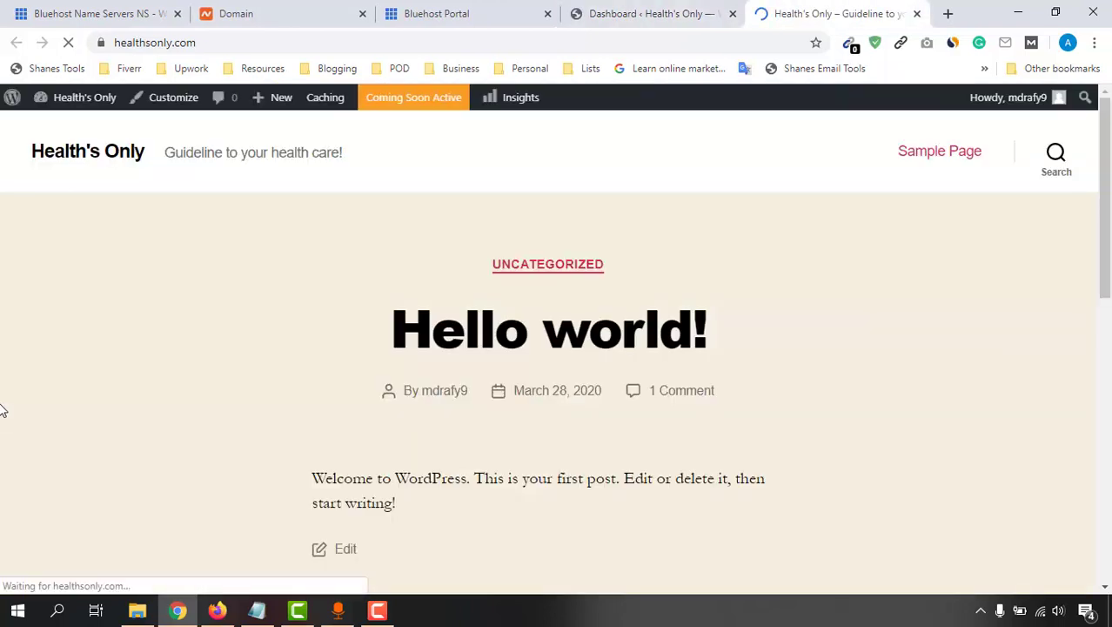
- Scroll through the healthsonly.com homepage showing Health's Only, its tagline and Hello world! post
scroll(245, 427, "down", 5)
scroll(3, 466, "down", 3)
scroll(12, 462, "up", 5)
scroll(52, 427, "up", 4)
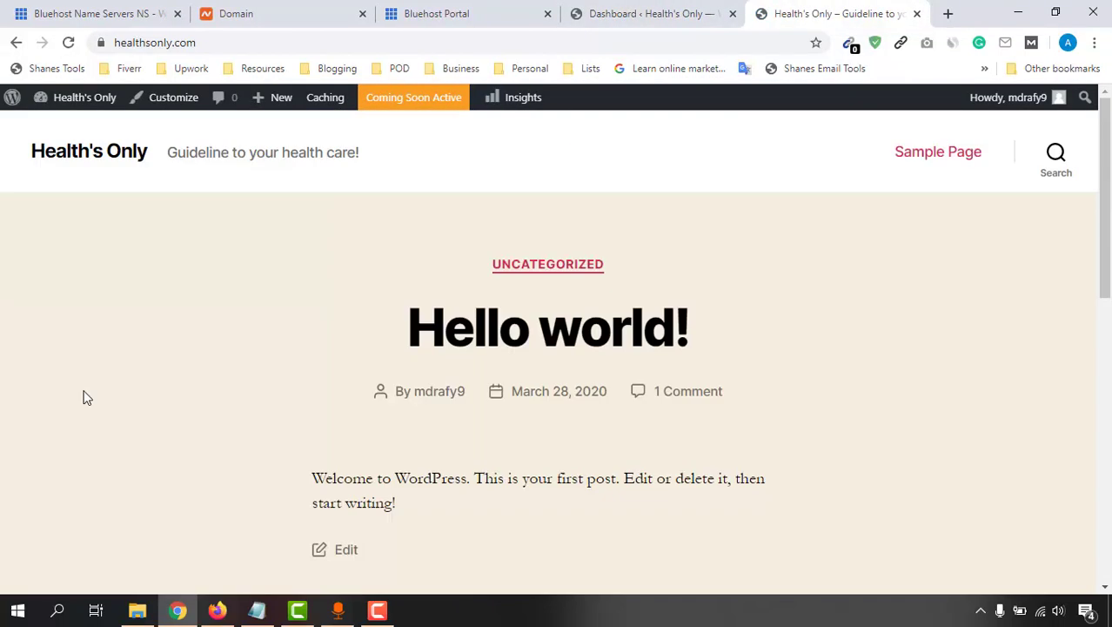